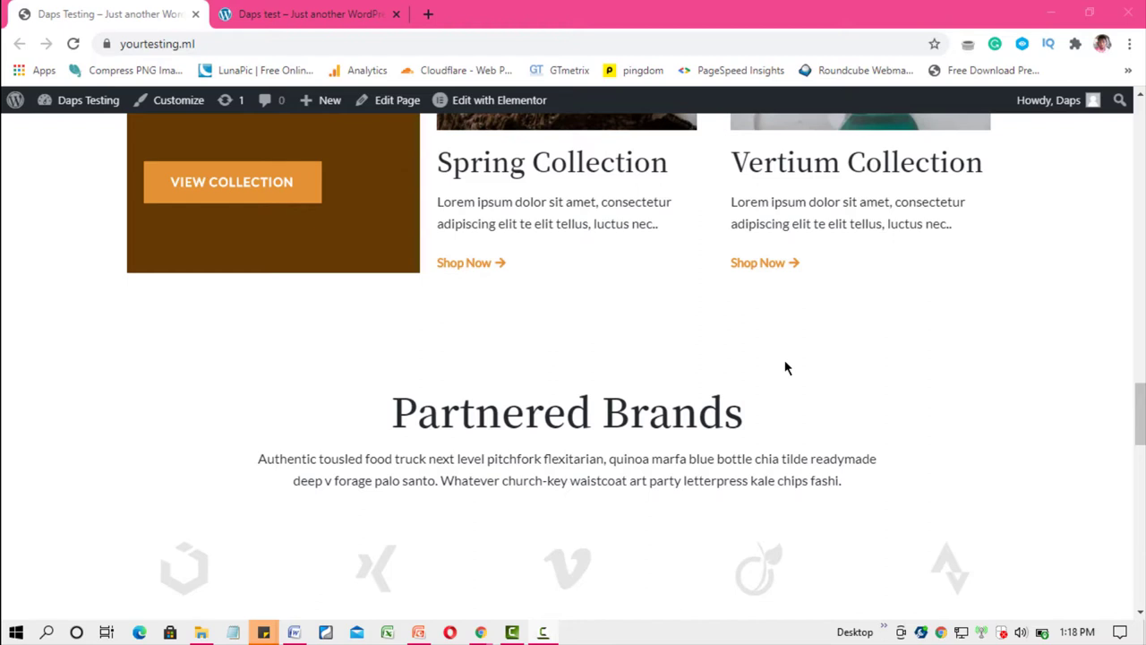
- Compare the Daps Testing shop home page with the Daps test site's default home page
scroll(785, 367, "up", 15)
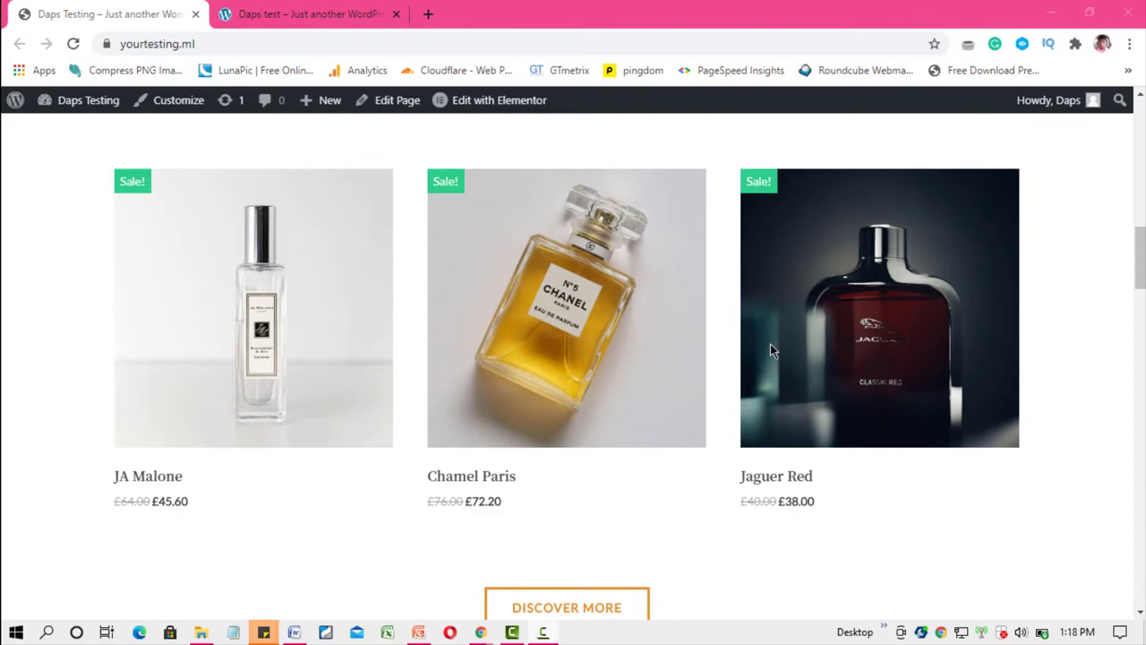
scroll(770, 344, "up", 6)
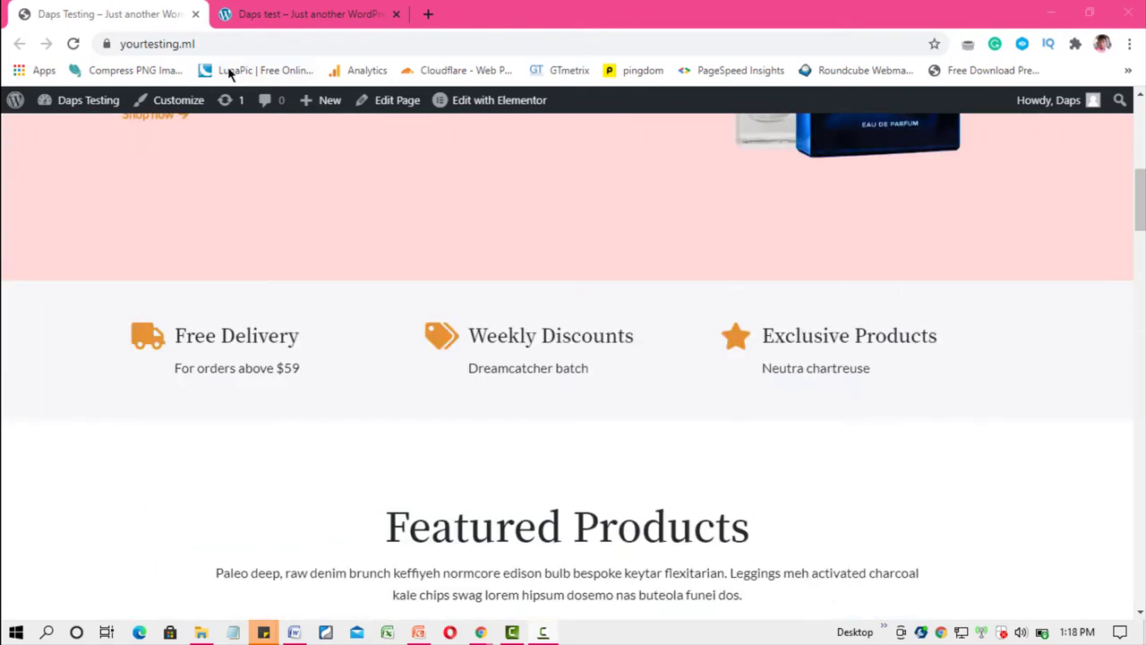
left_click(296, 13)
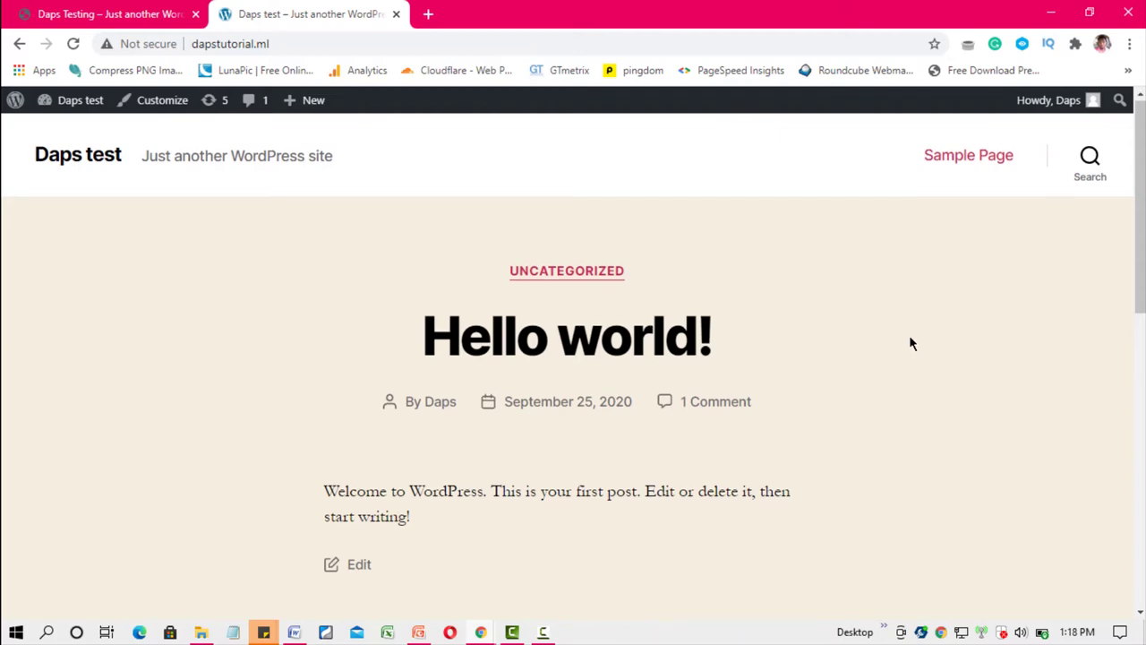
scroll(909, 344, "down", 8)
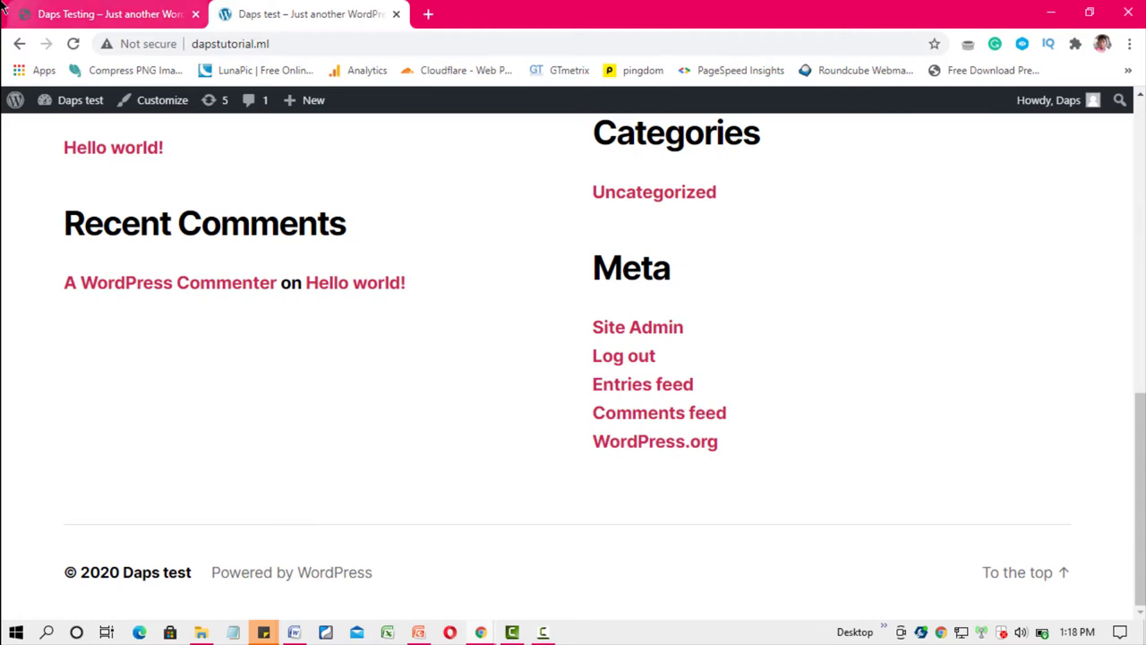
left_click(141, 14)
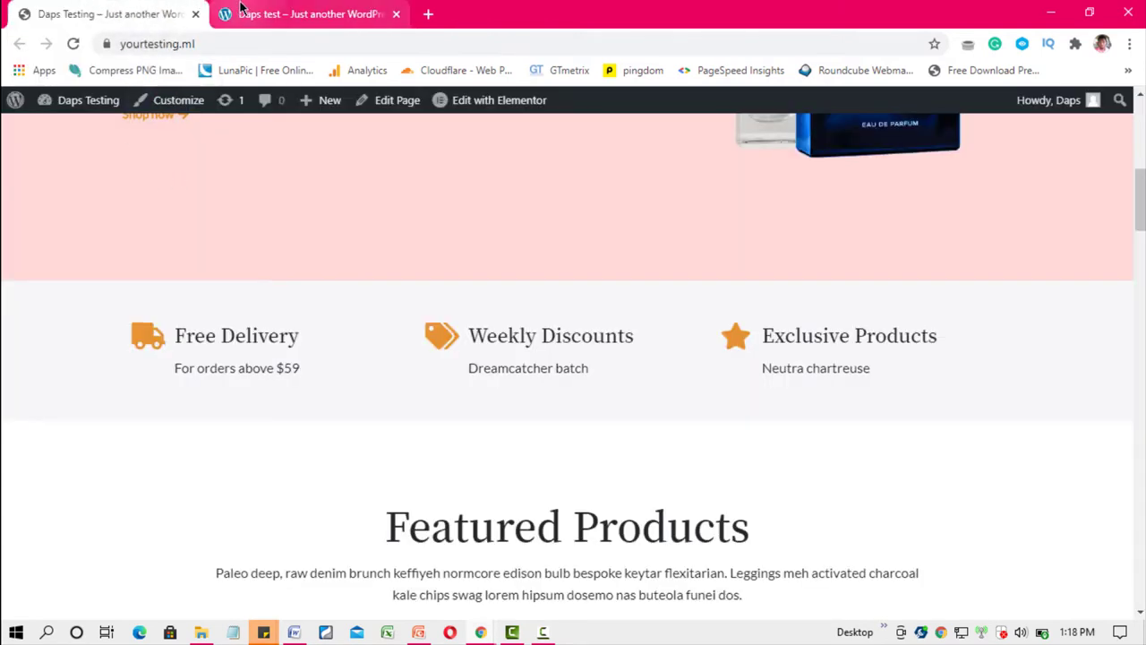
left_click(284, 16)
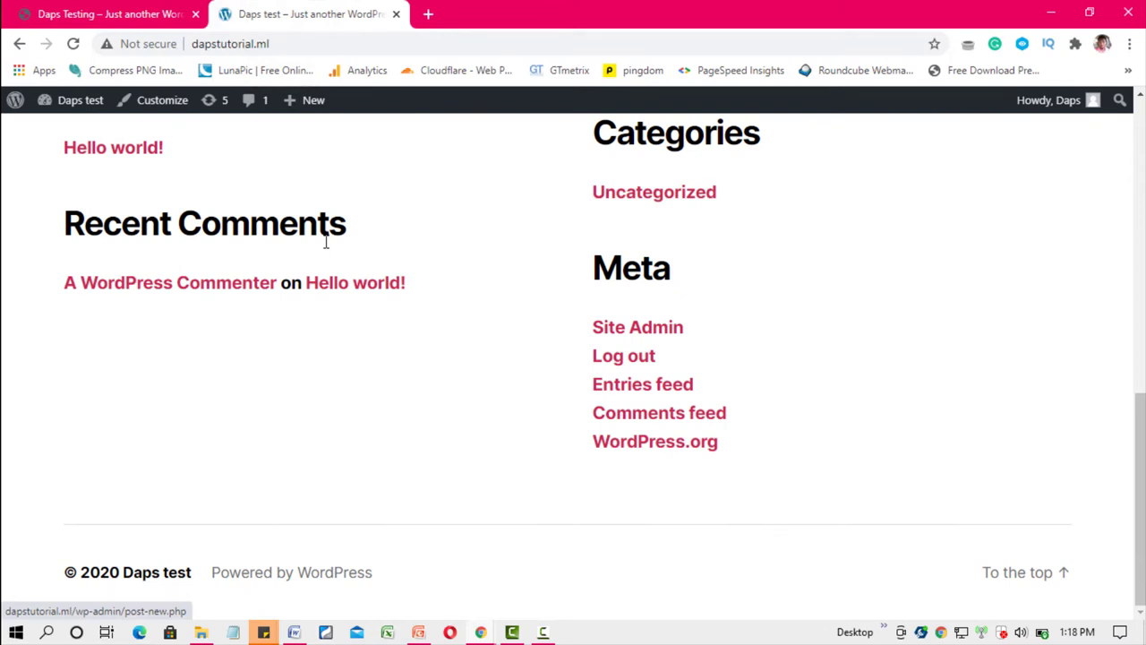
- Open the WordPress dashboard of the Daps Testing site
left_click(100, 9)
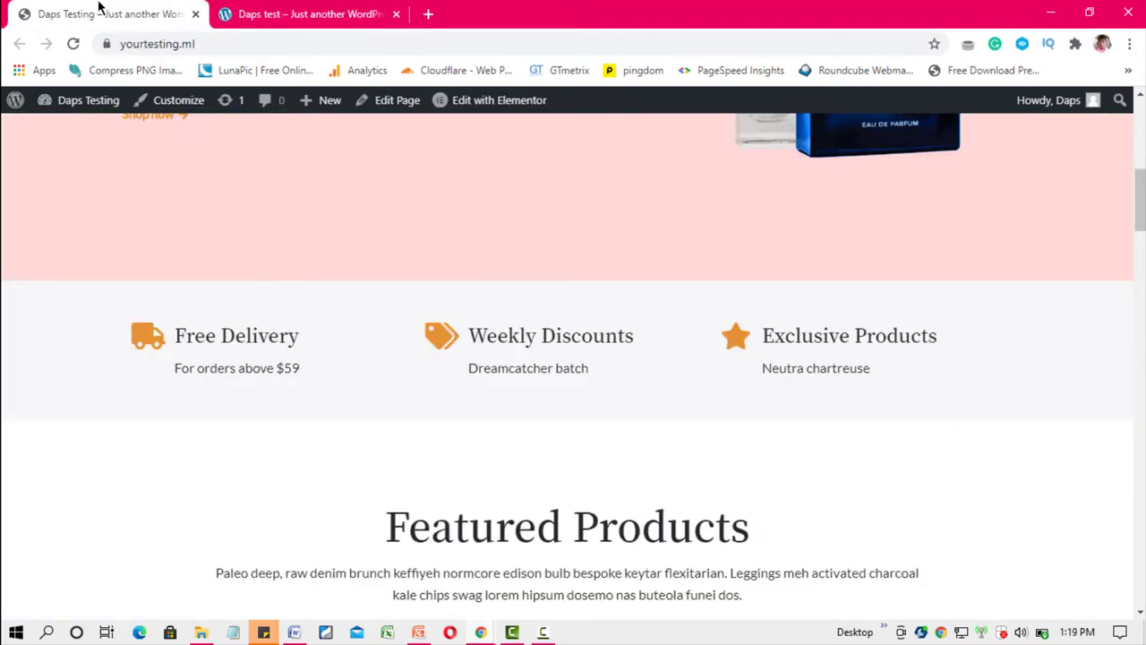
mouse_move(97, 107)
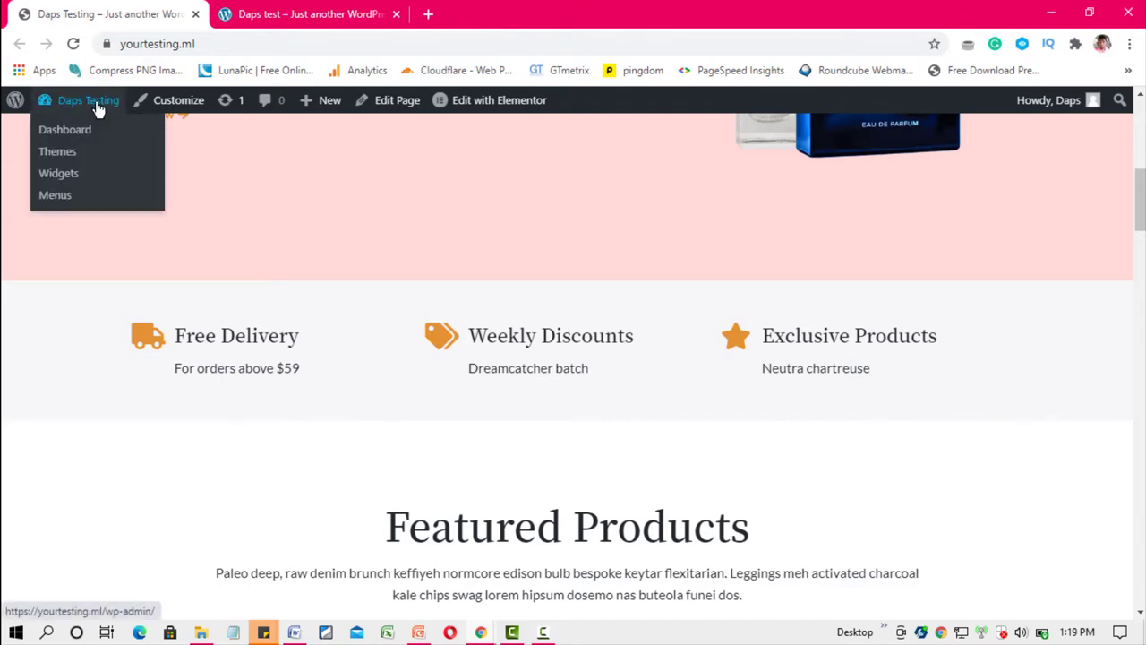
left_click(64, 131)
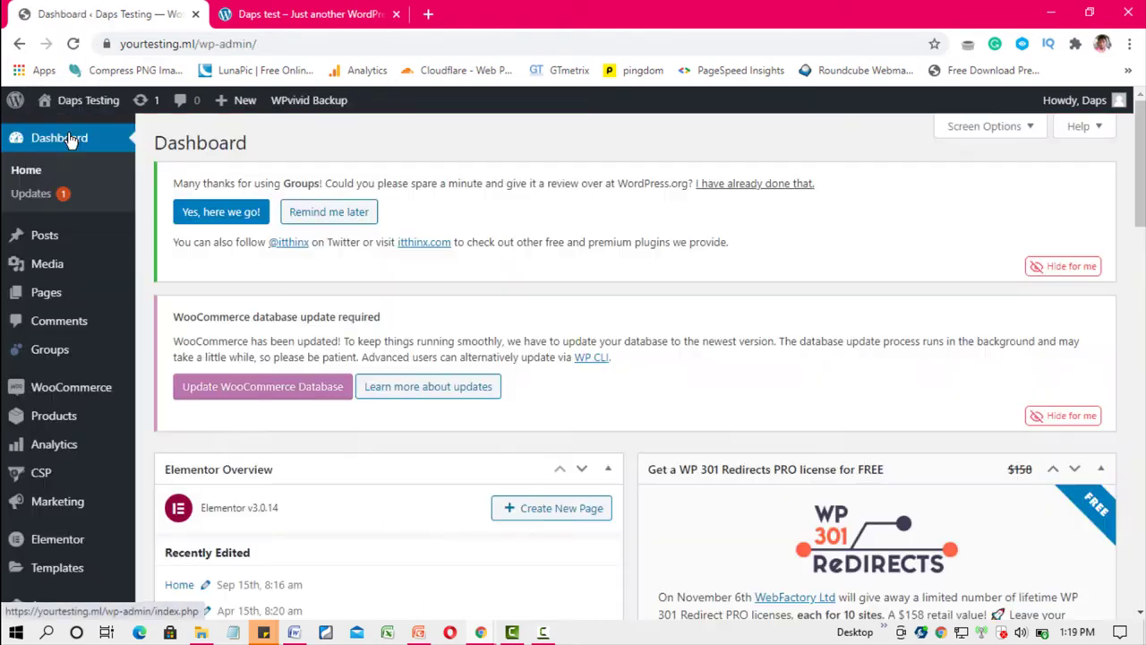
- Search for "wpvivid" among the plugins that can be added to the Daps Testing site
scroll(70, 143, "down", 1)
scroll(70, 143, "down", 3)
mouse_move(46, 379)
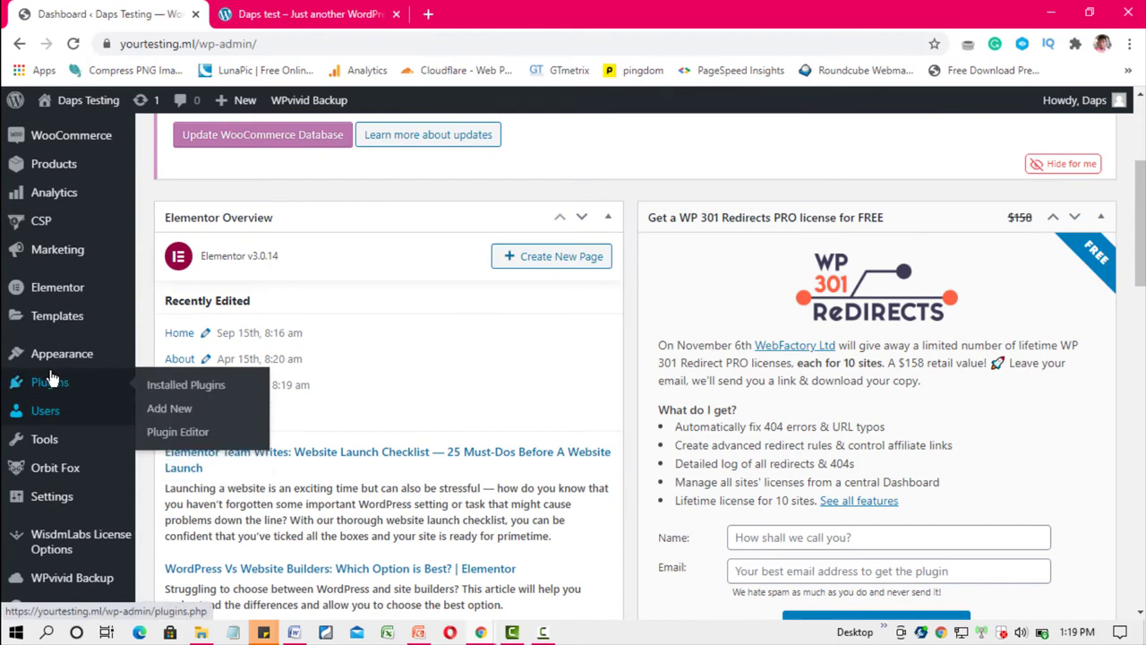
left_click(170, 410)
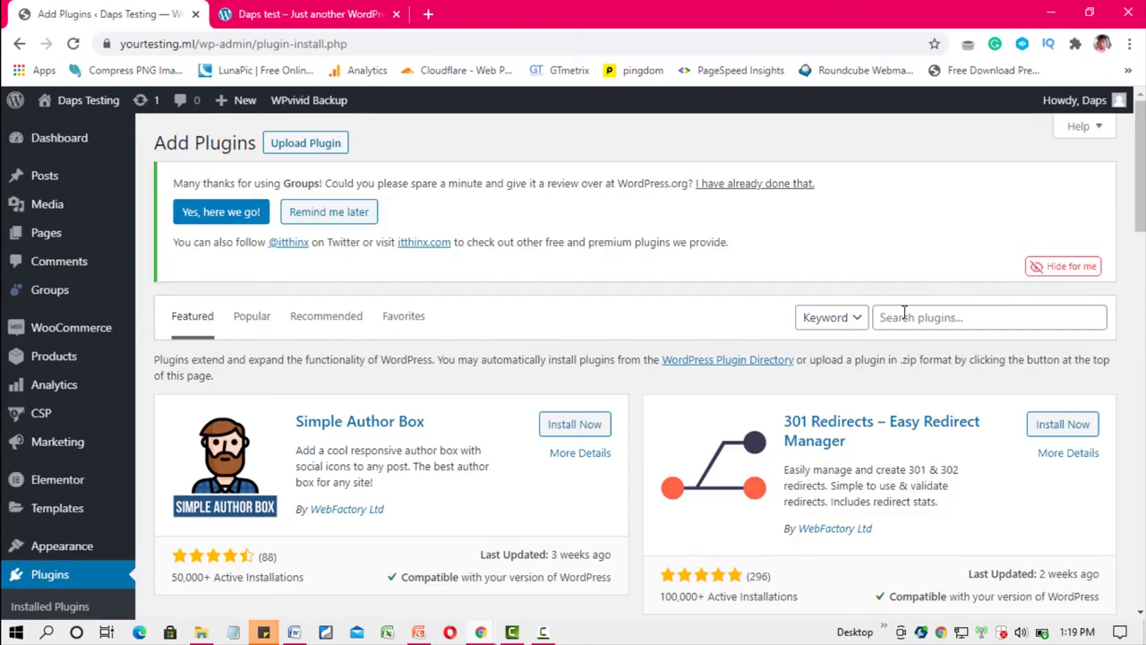
left_click(902, 314)
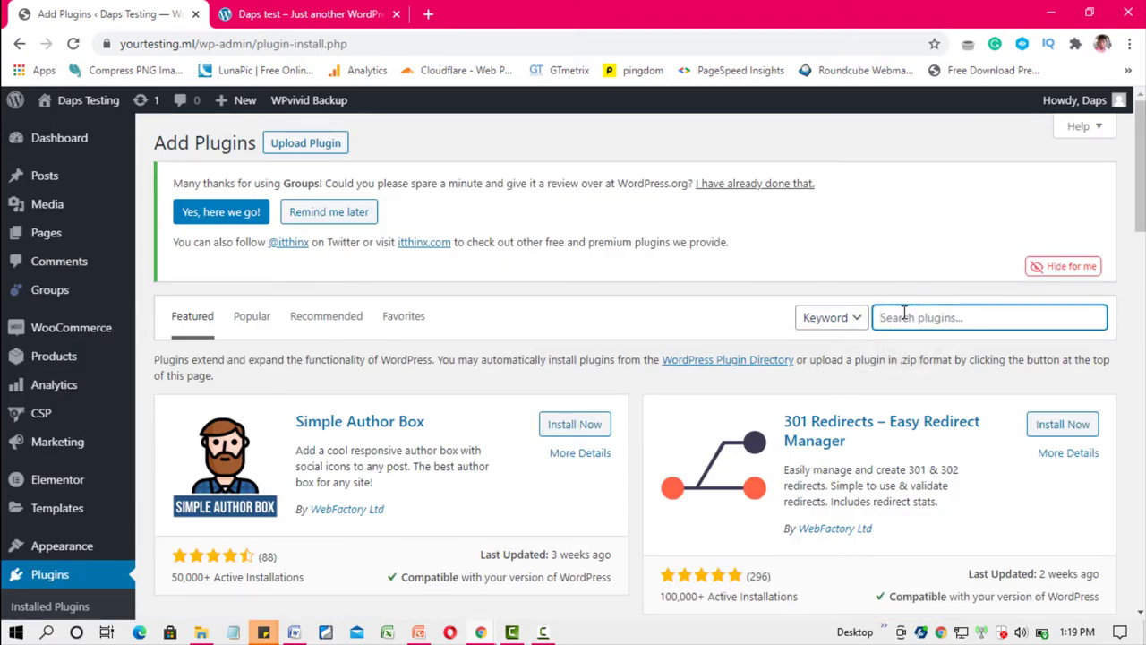
type("wpvivid")
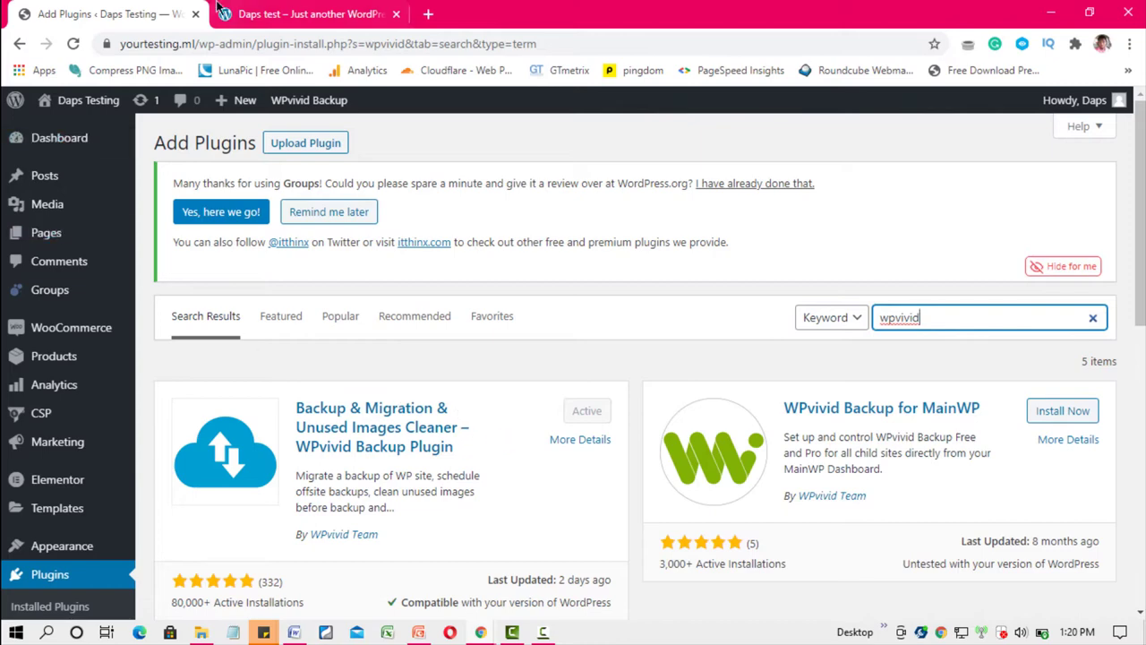
left_click(299, 14)
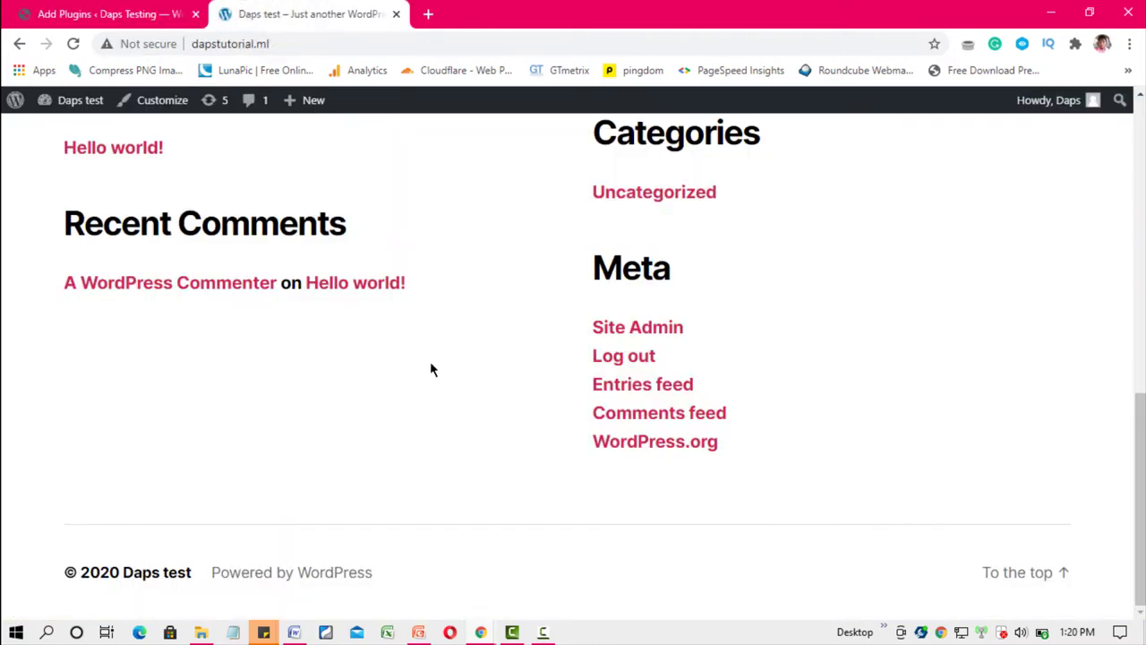
mouse_move(108, 108)
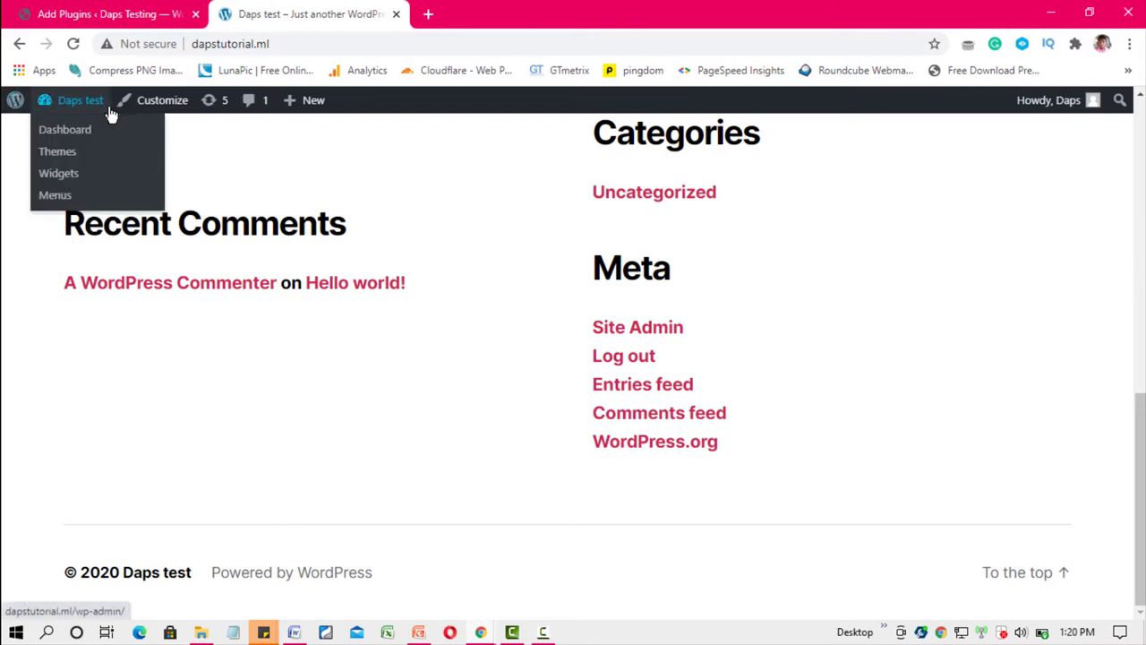
double_click(192, 43)
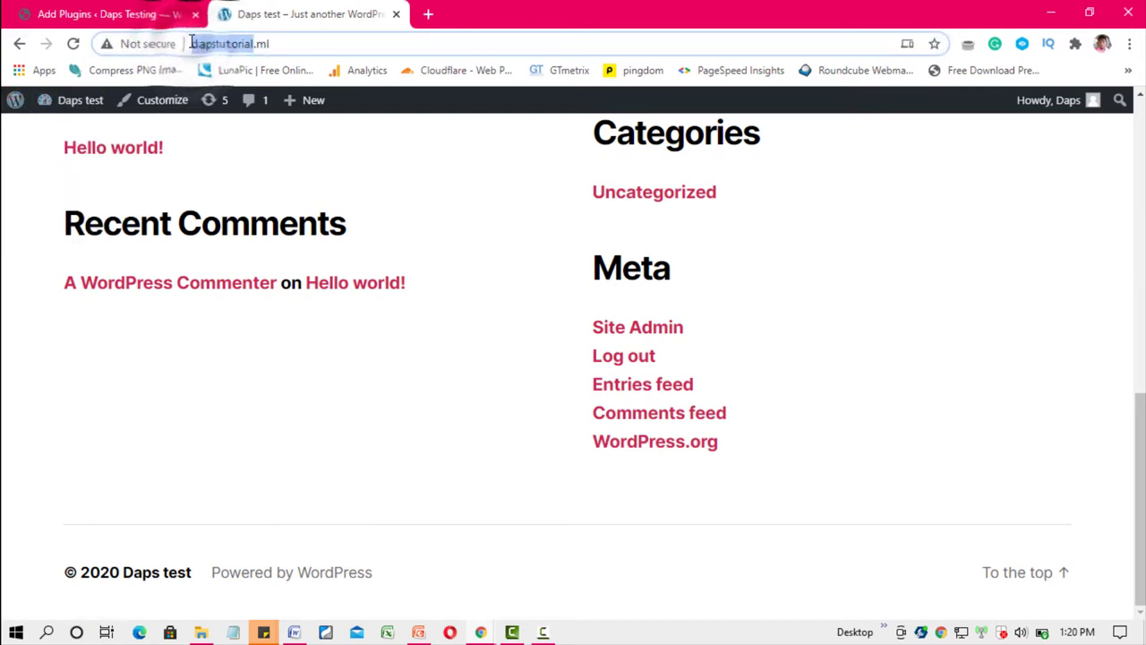
left_click(191, 43)
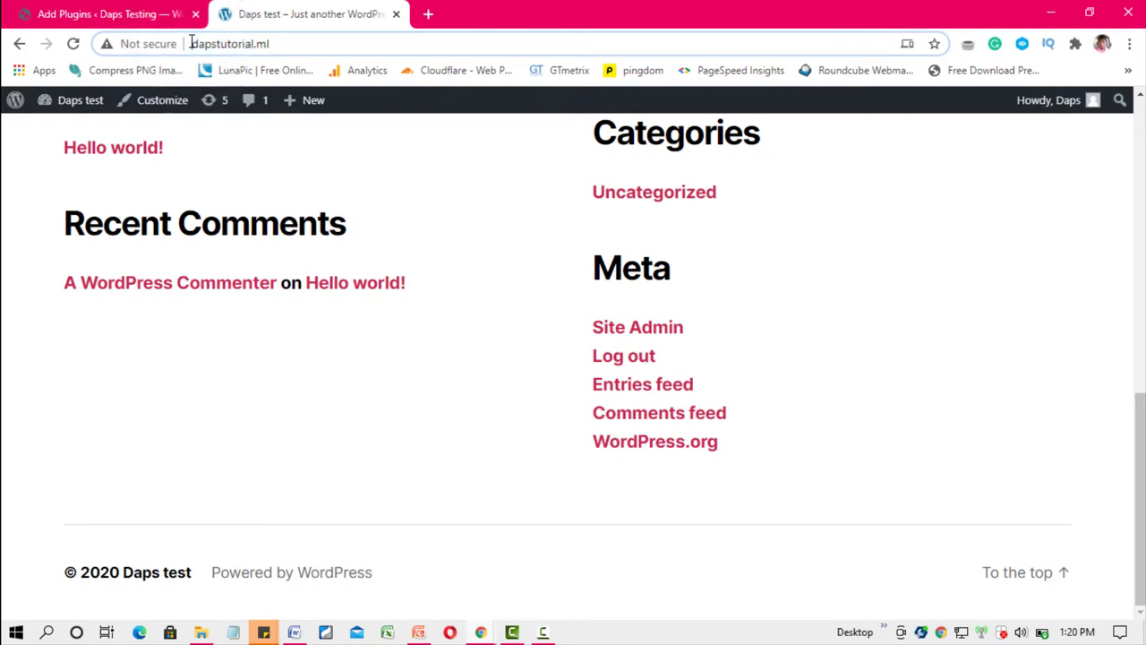
type("https")
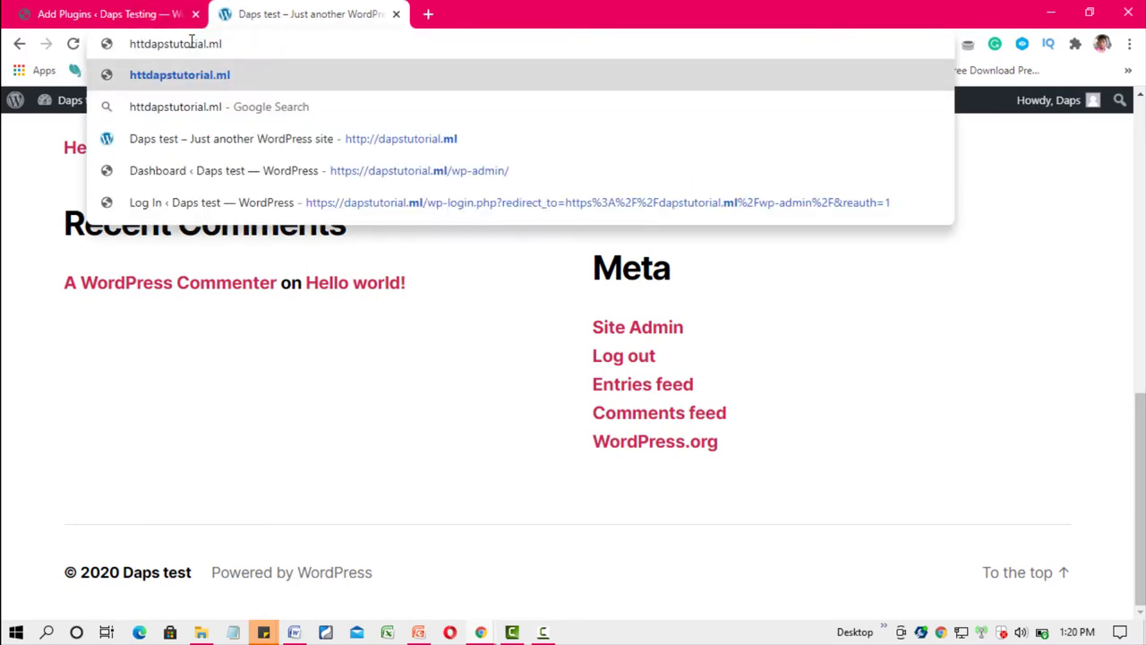
type("://")
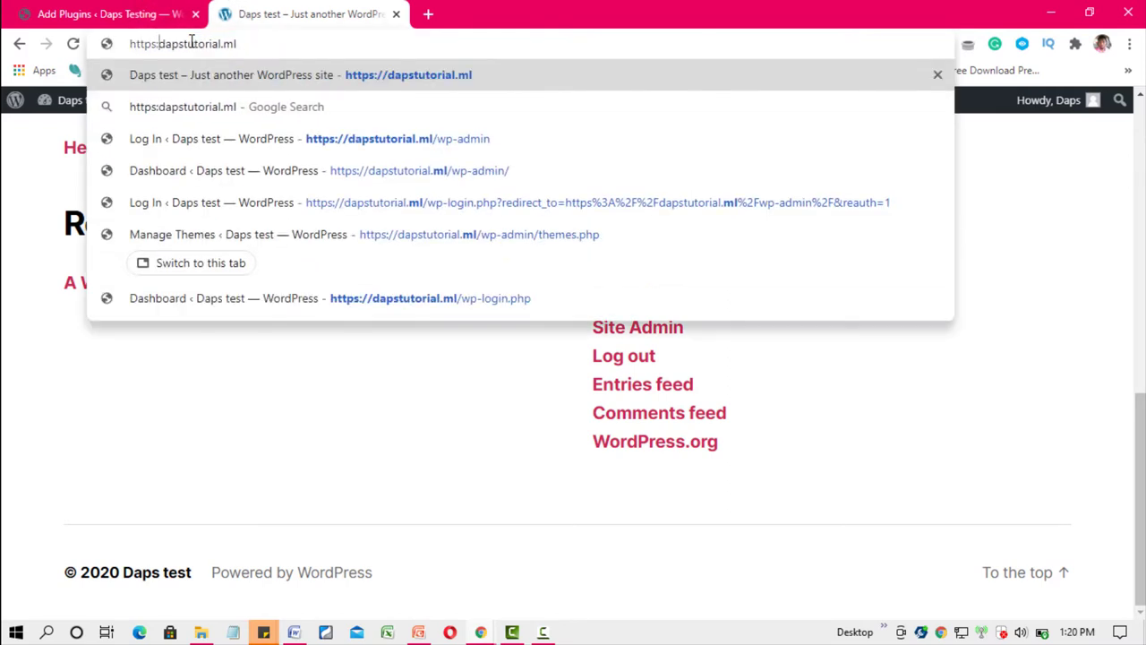
key("Return")
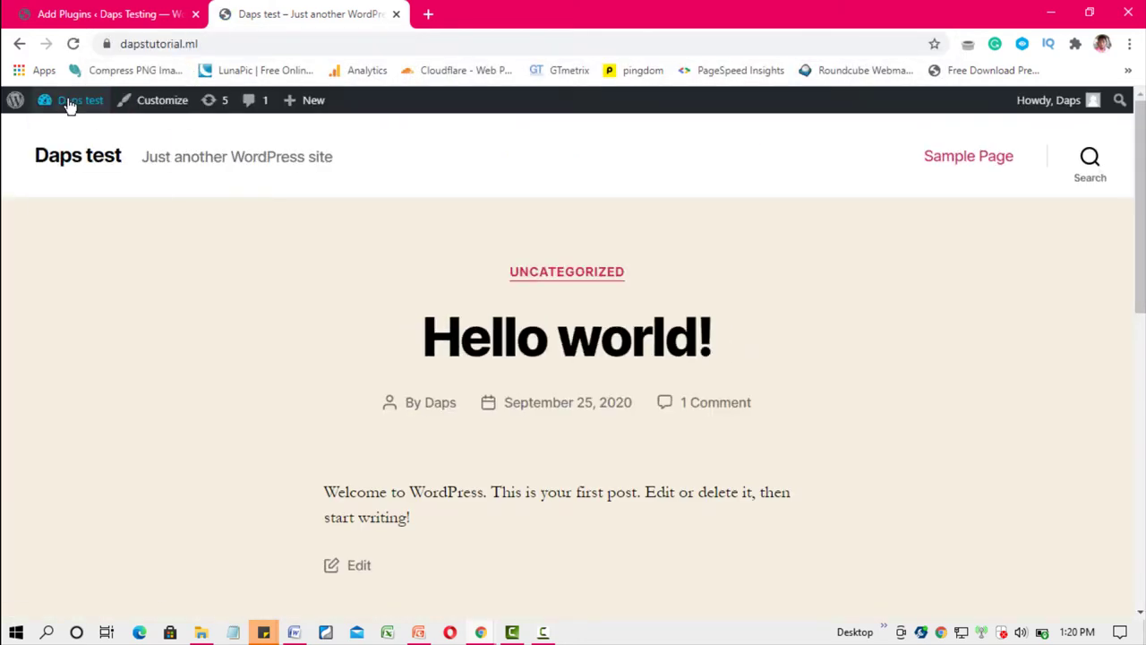
- Open the Add Plugins page in the Daps test site's WordPress admin
mouse_move(68, 102)
left_click(64, 133)
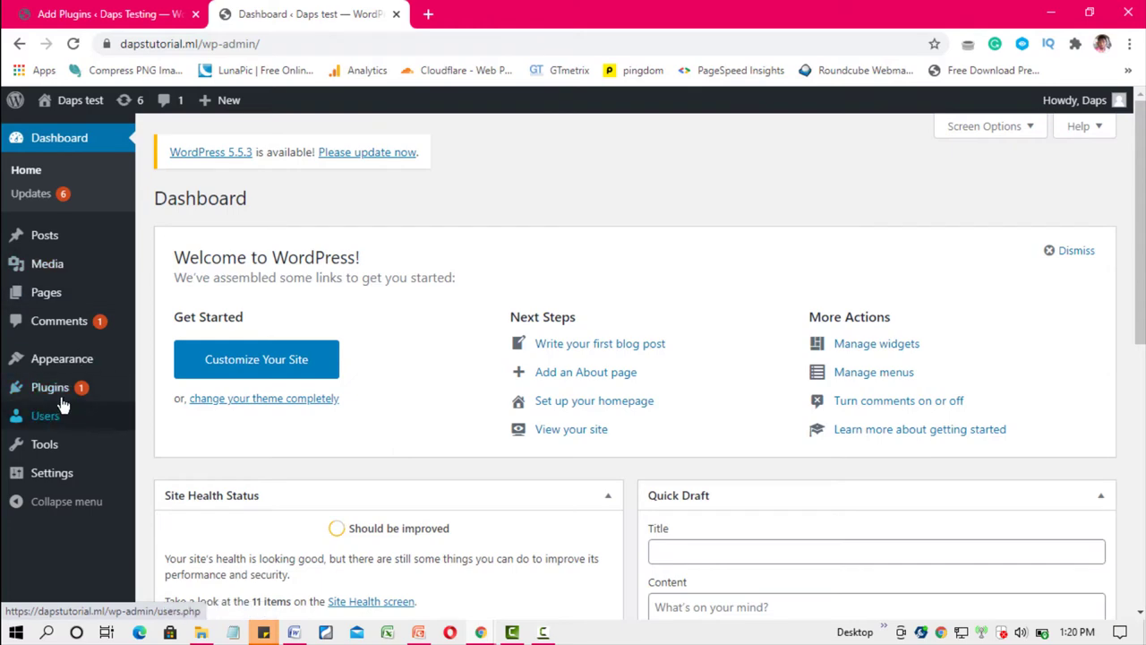
mouse_move(59, 390)
left_click(173, 414)
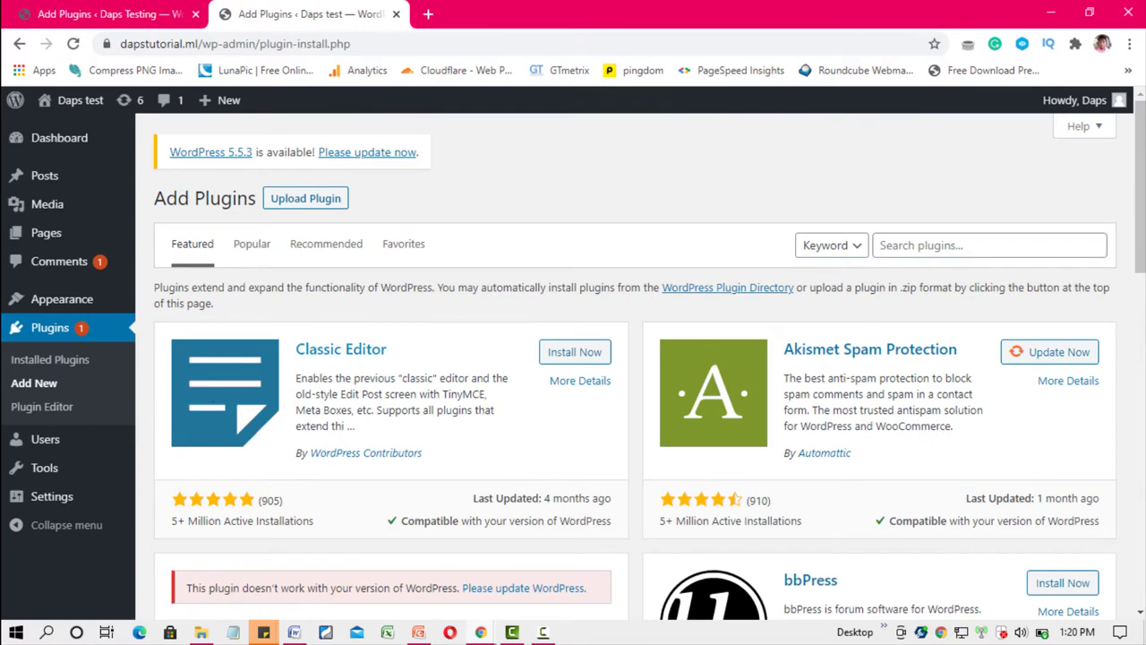
- Search the plugins for "wpvivid", and install and activate the WPvivid Backup Plugin on the Daps test site
left_click(916, 247)
type("w")
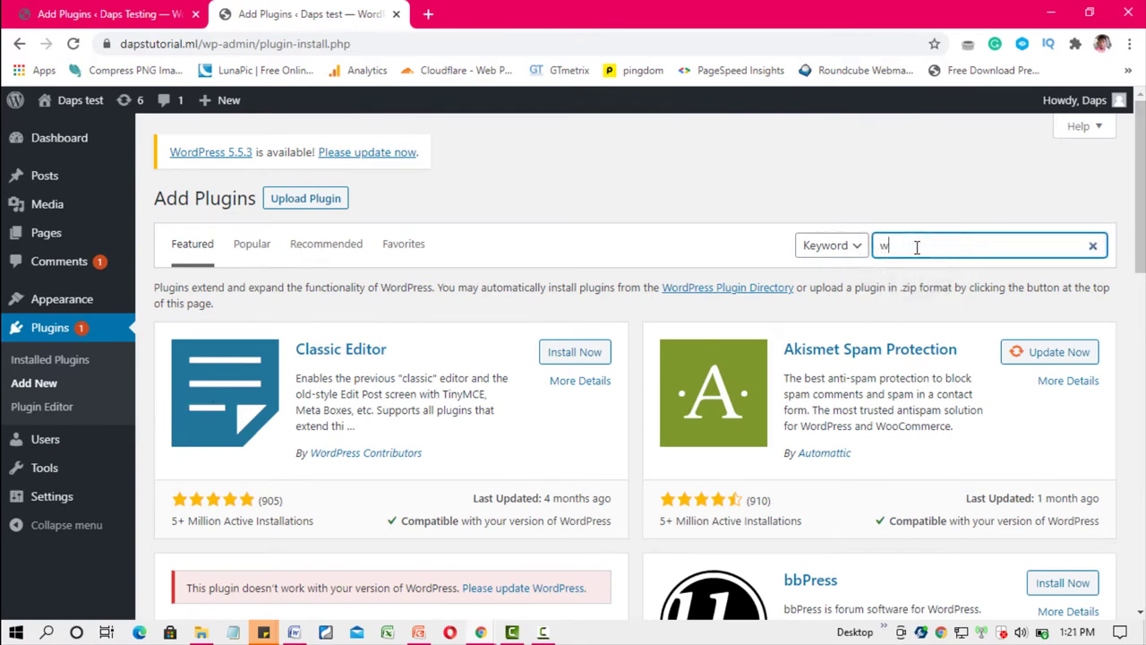
type("pvivid")
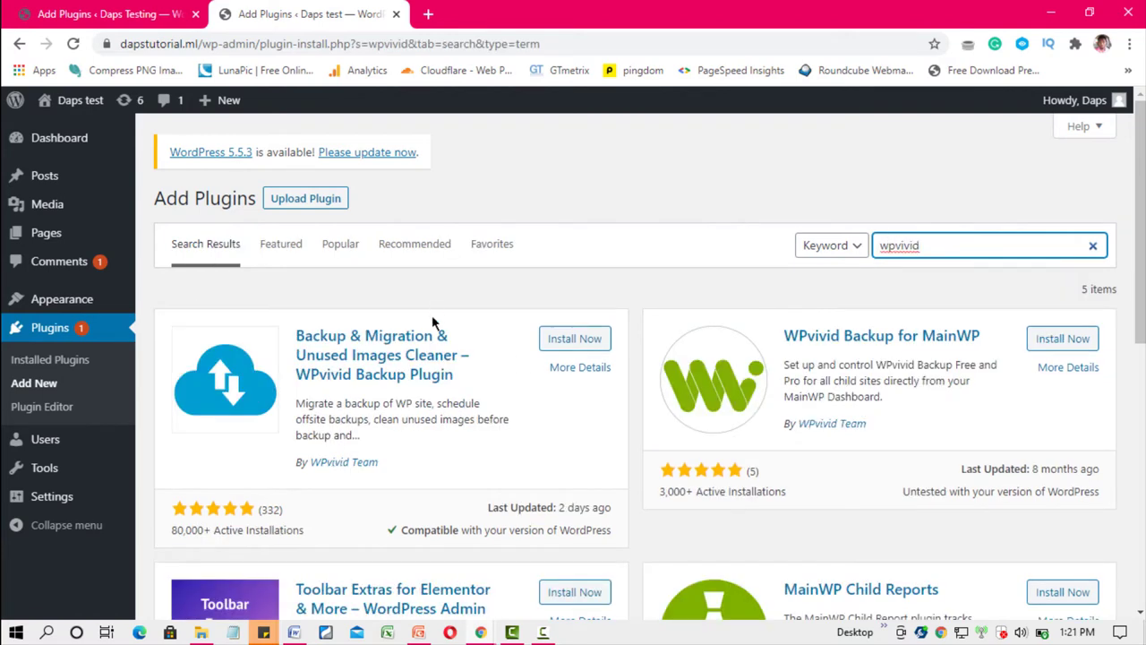
left_click(575, 339)
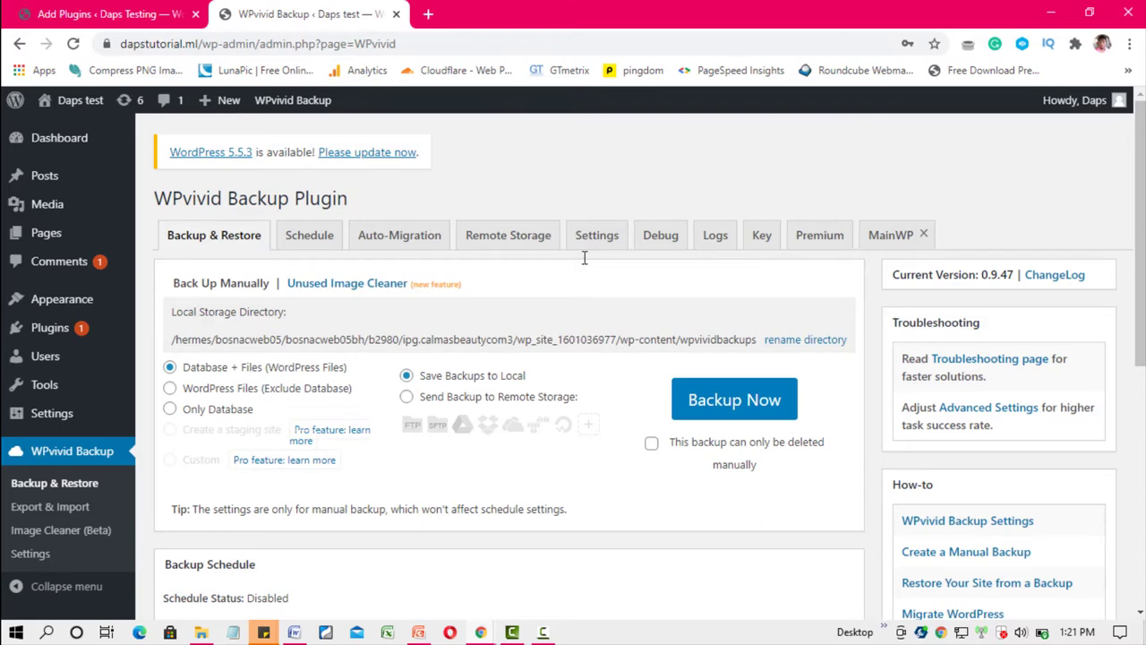
- Return to the Daps Testing site and open WPvivid's Backup & Restore page
left_click(133, 13)
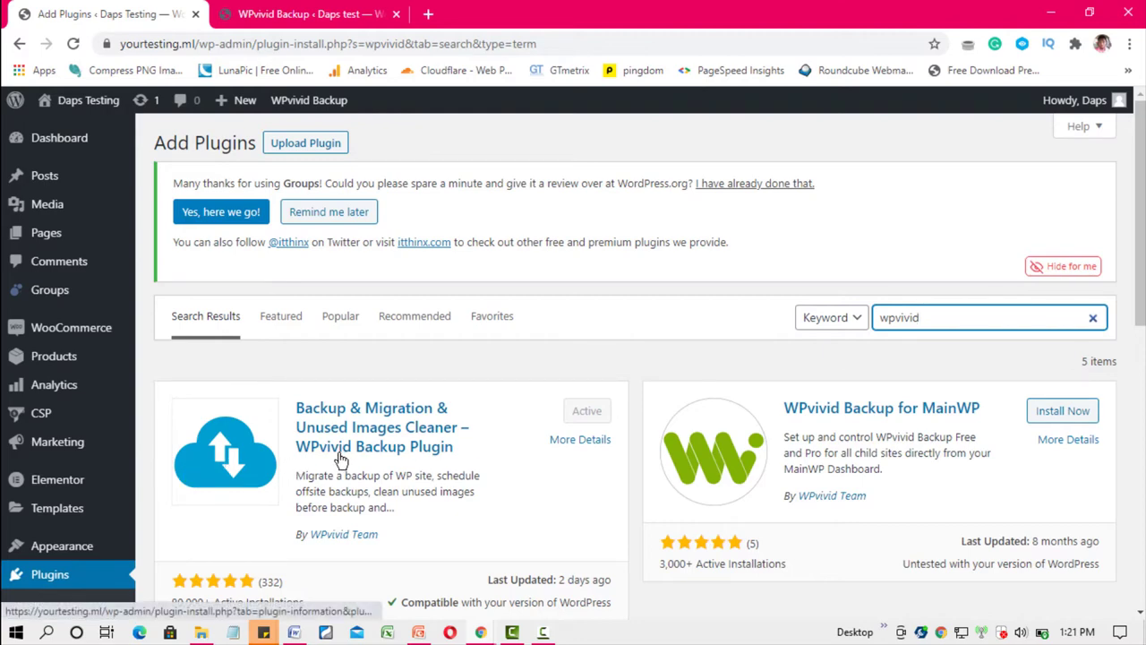
scroll(414, 429, "down", 3)
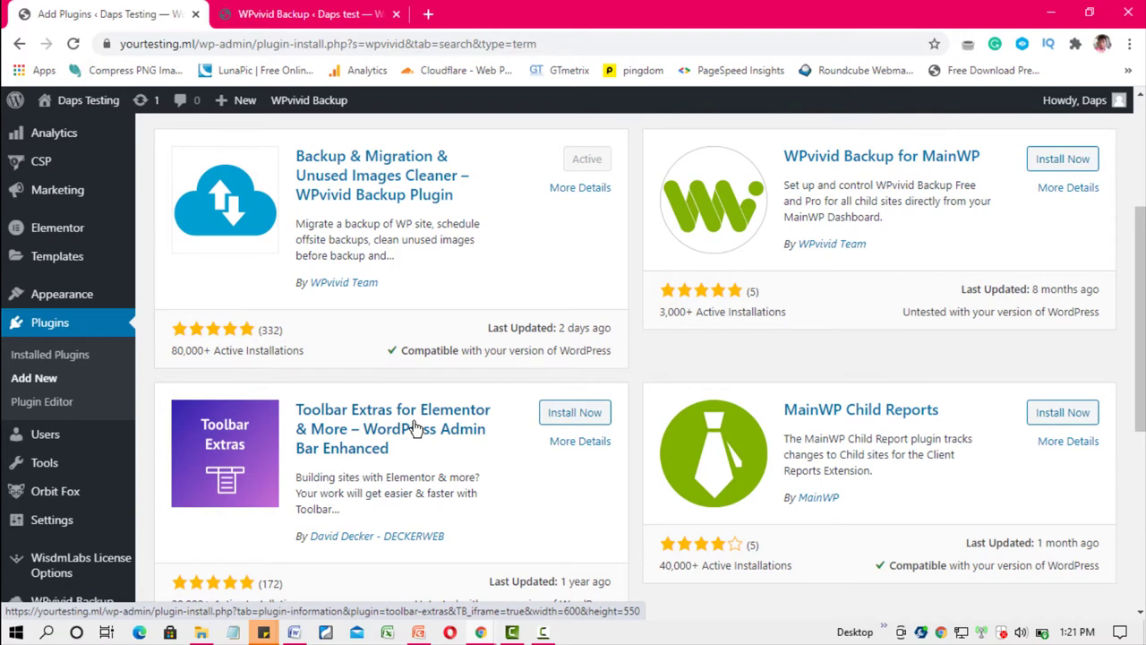
scroll(414, 429, "down", 4)
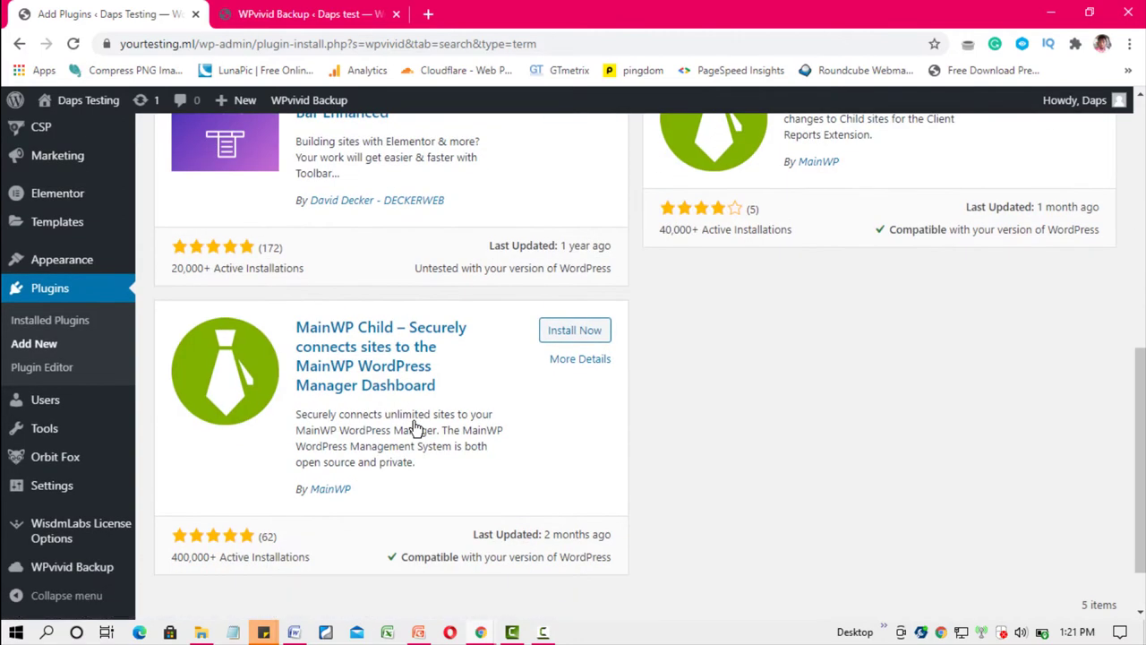
mouse_move(40, 571)
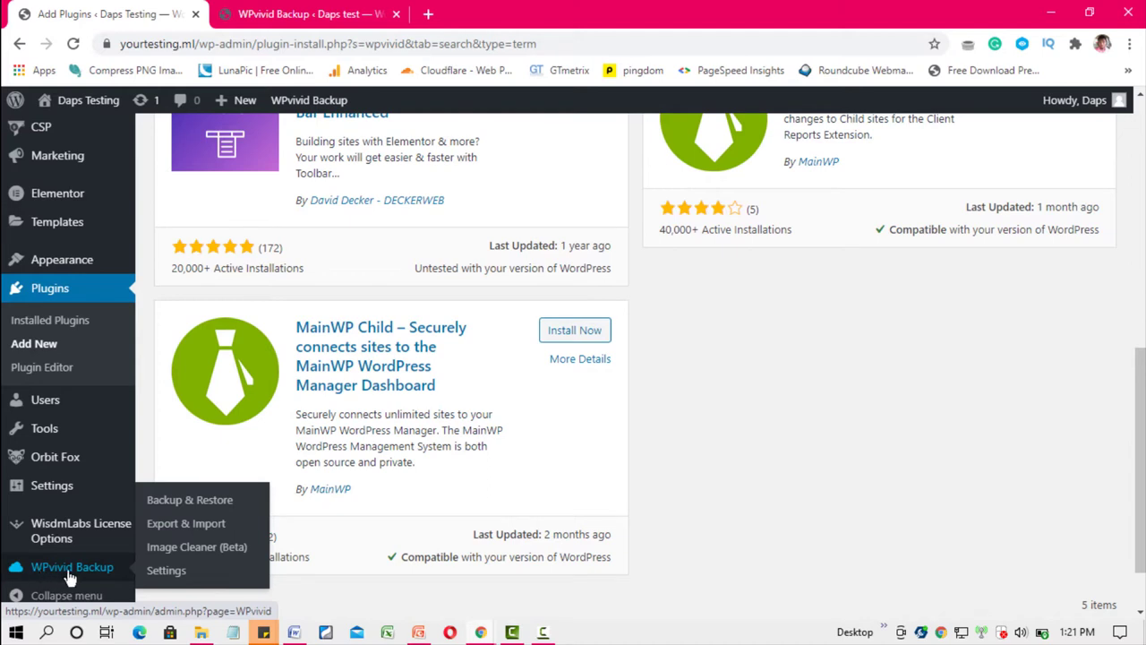
left_click(183, 505)
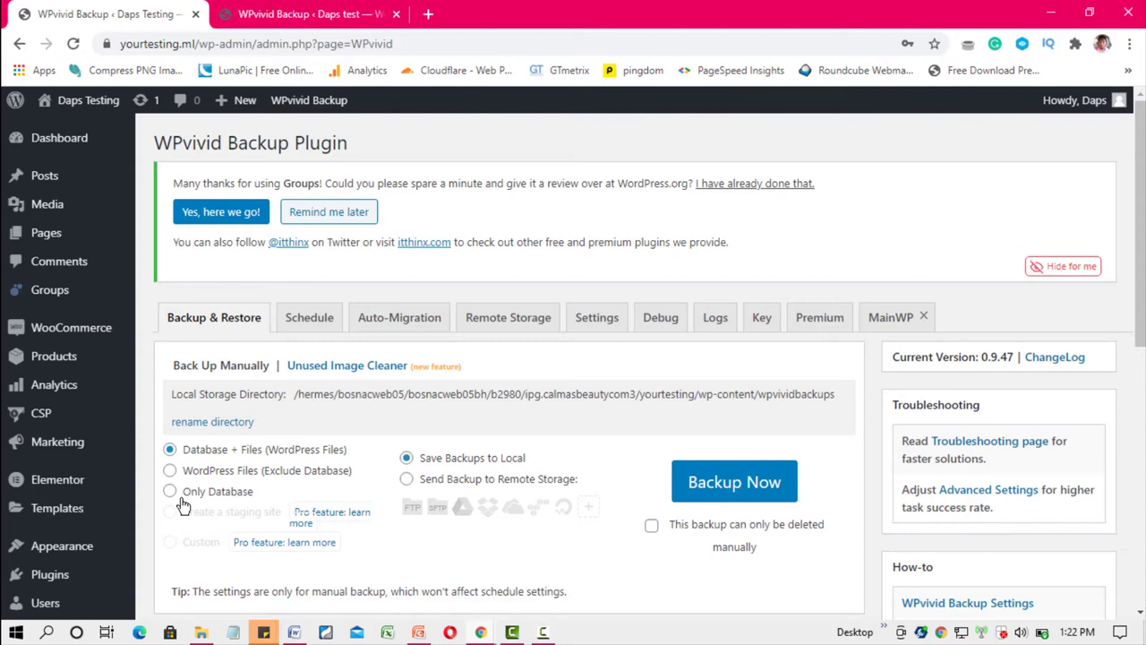
- Run a manual backup of the Daps Testing site's database and files, saved to local storage
scroll(215, 460, "down", 1)
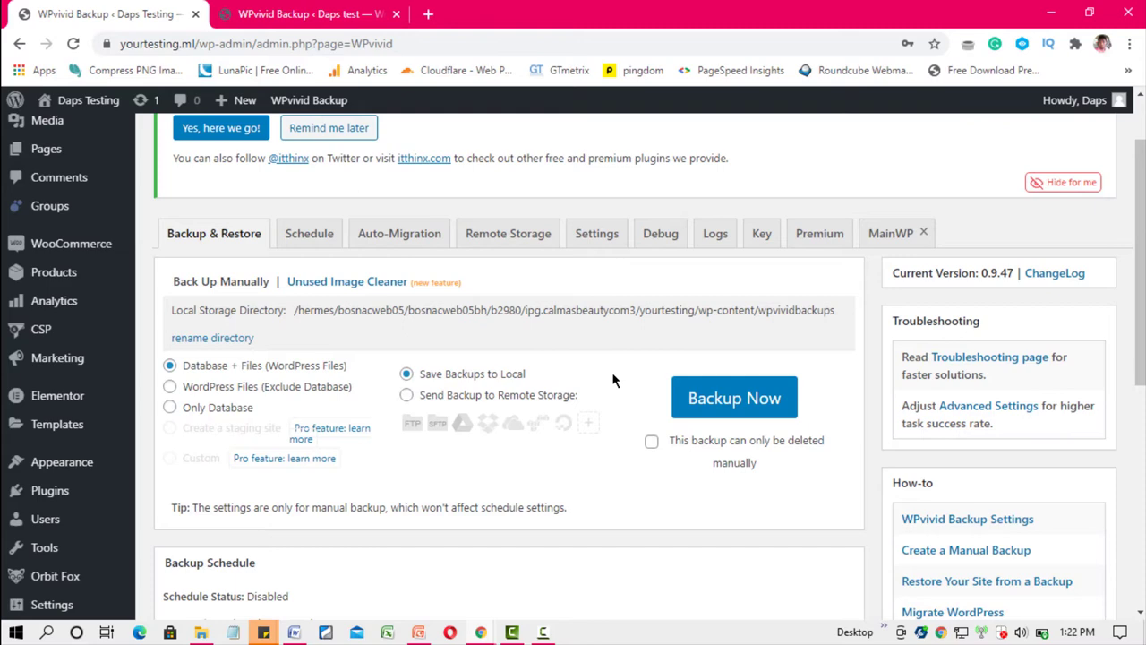
left_click(737, 399)
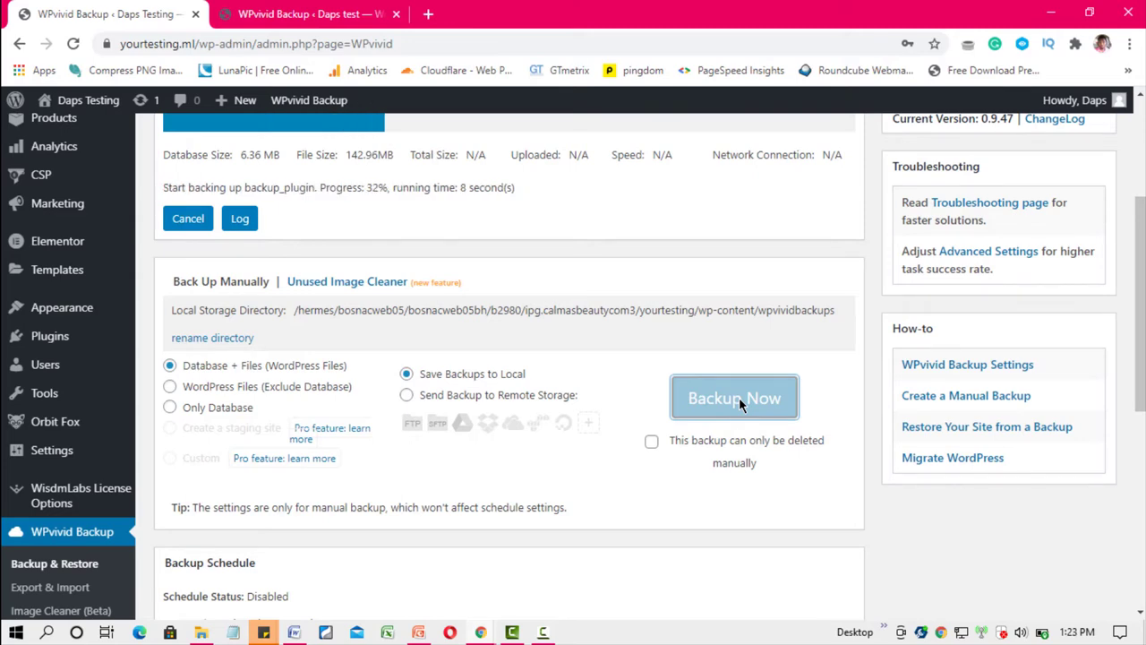
scroll(738, 399, "up", 2)
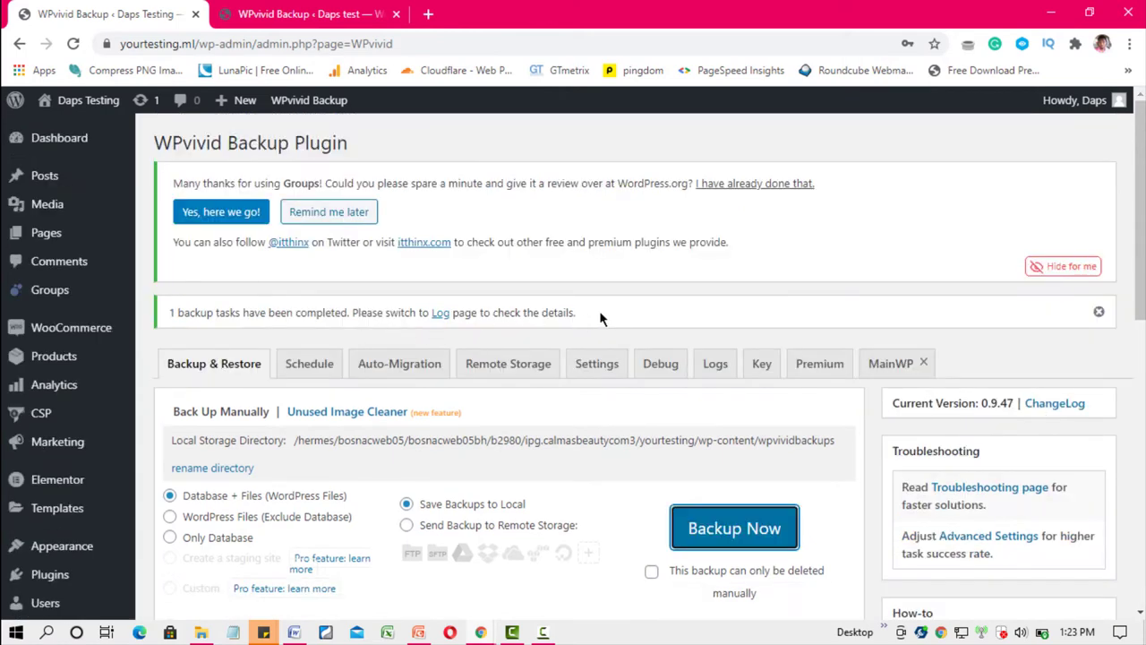
- Show the download parts of the Dec 03, 2020 12:22 manual backup and start downloading Part01
scroll(614, 323, "down", 3)
scroll(612, 315, "down", 4)
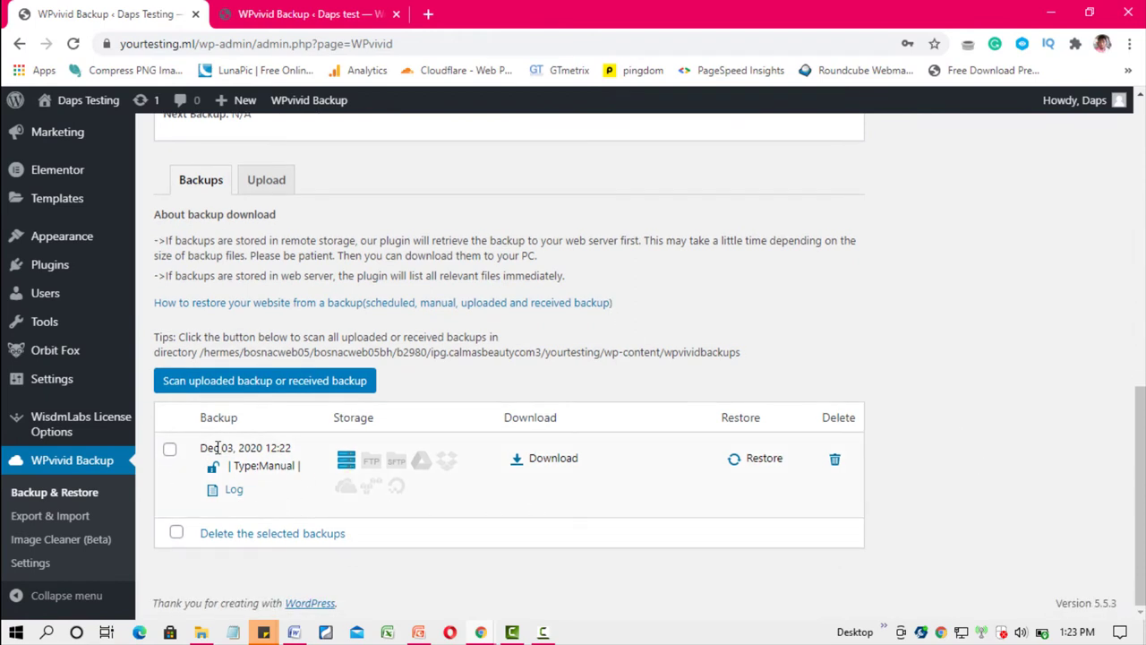
left_click(542, 462)
scroll(544, 463, "down", 1)
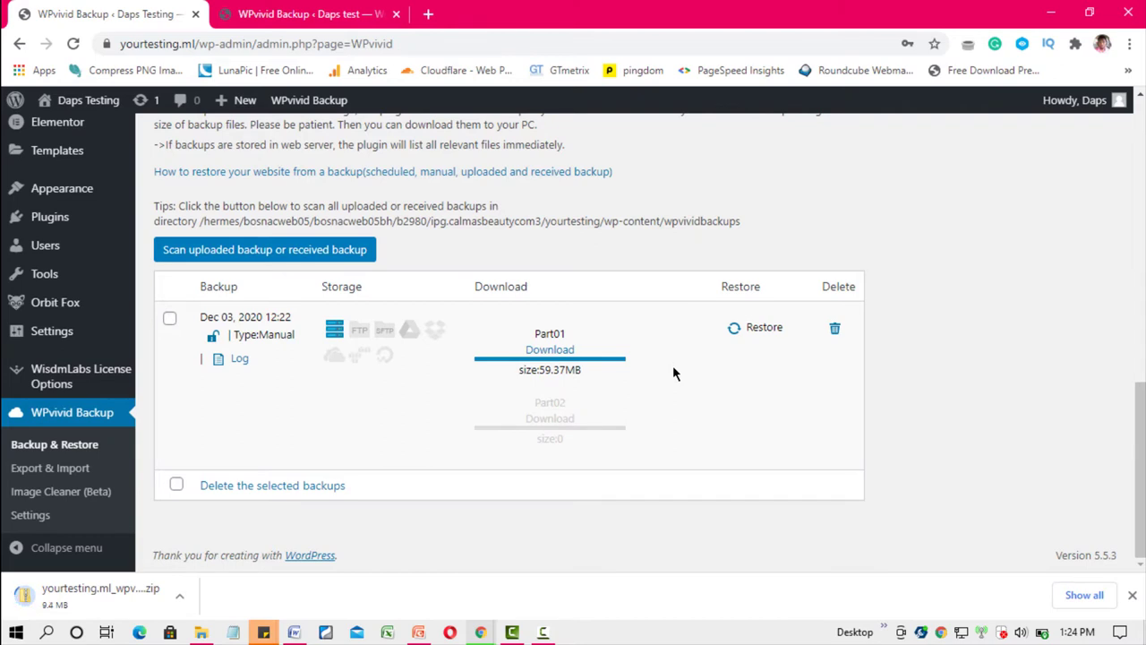
scroll(673, 365, "up", 2)
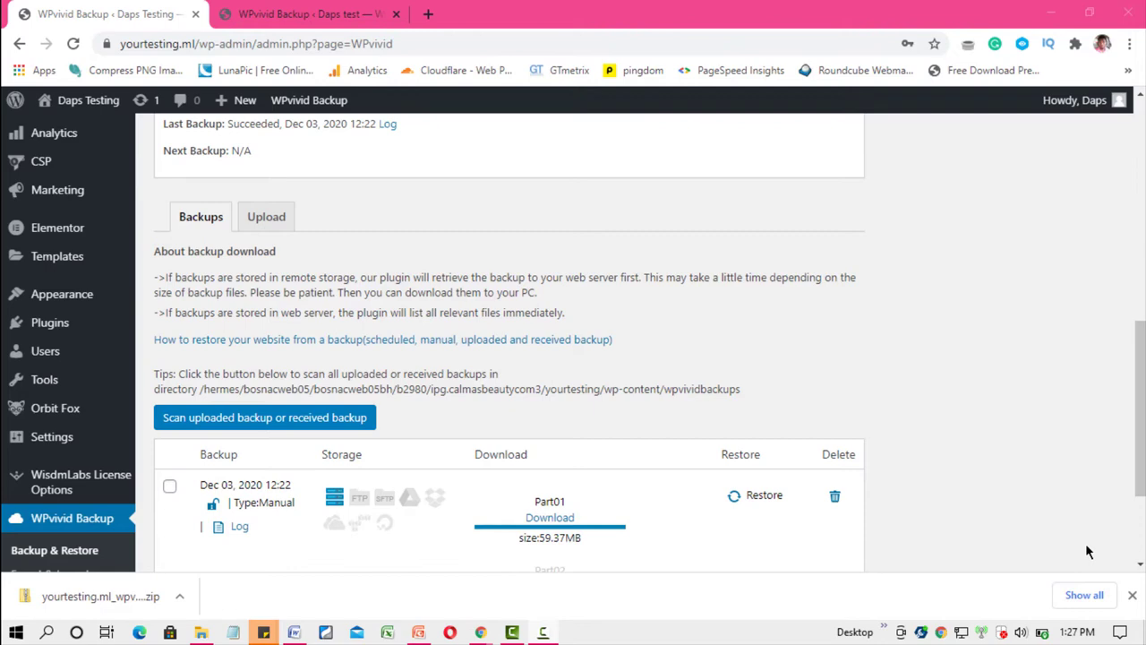
scroll(1085, 543, "down", 3)
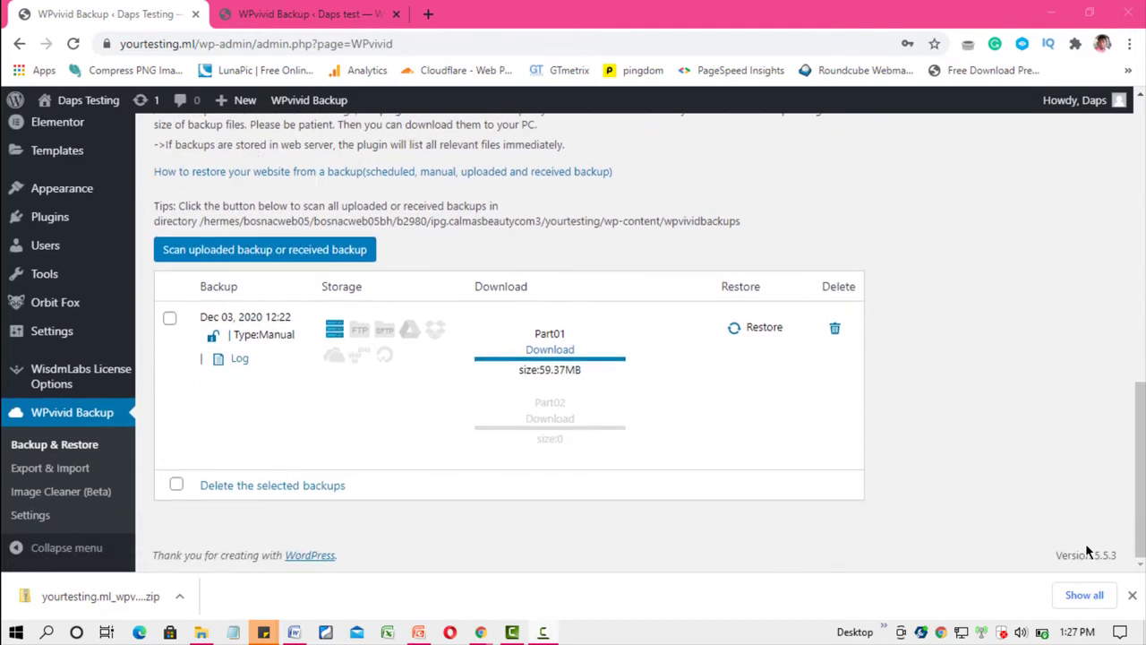
scroll(1085, 542, "up", 3)
scroll(1086, 550, "down", 1)
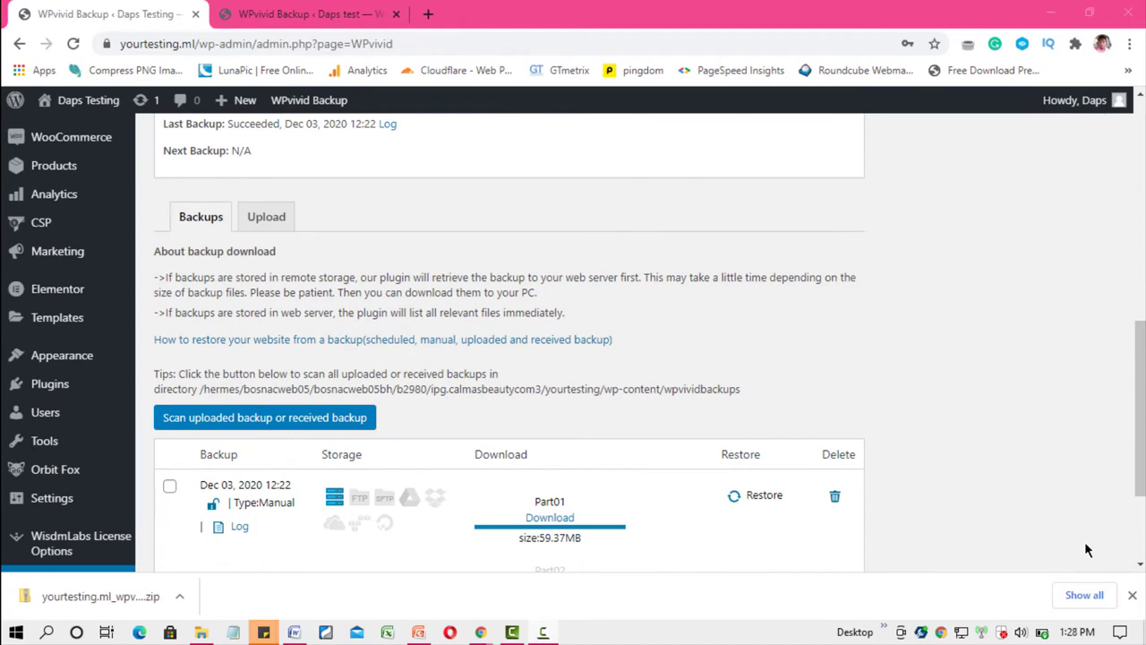
- Switch to the Daps test site and open the backup upload area in its WPvivid Backup & Restore page
left_click(296, 14)
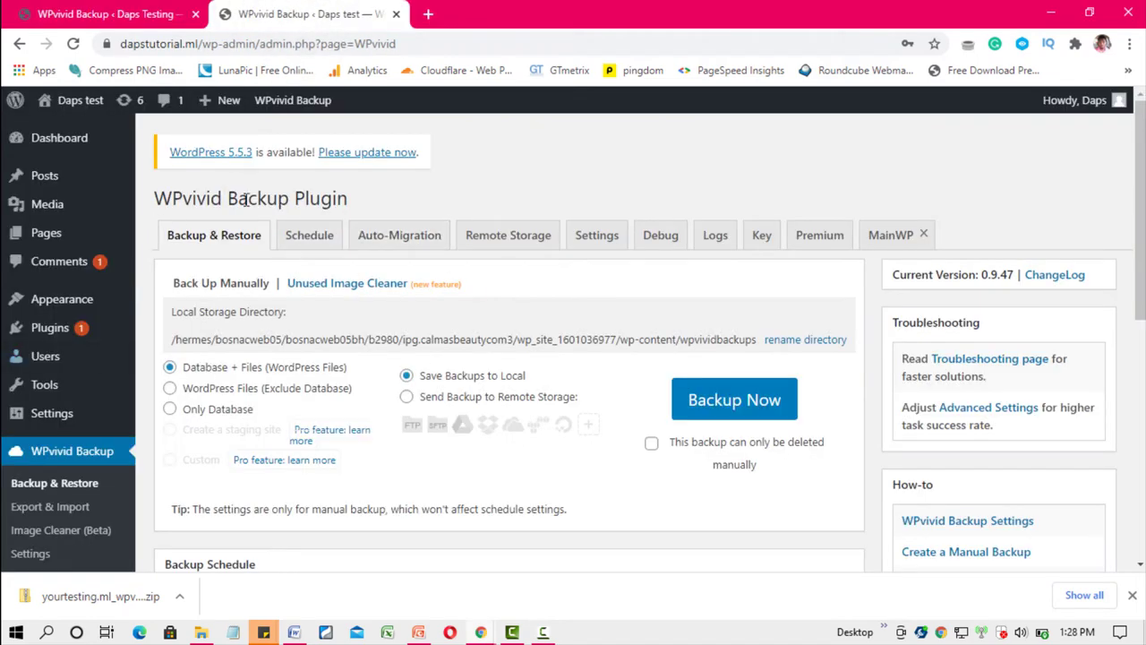
scroll(372, 239, "down", 5)
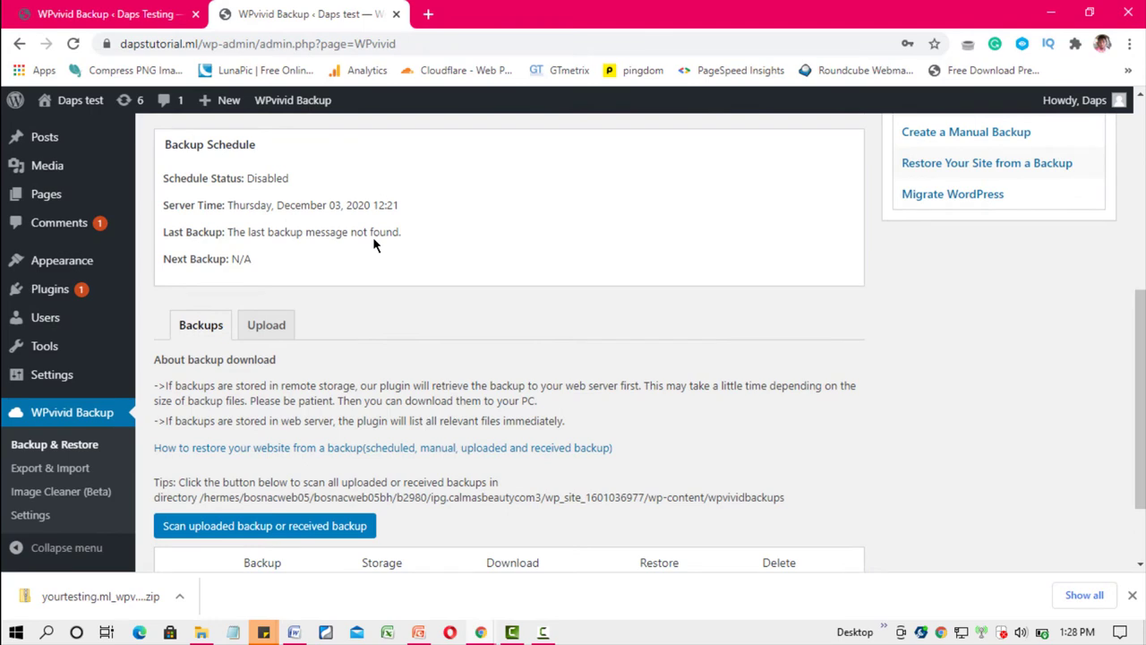
left_click(291, 331)
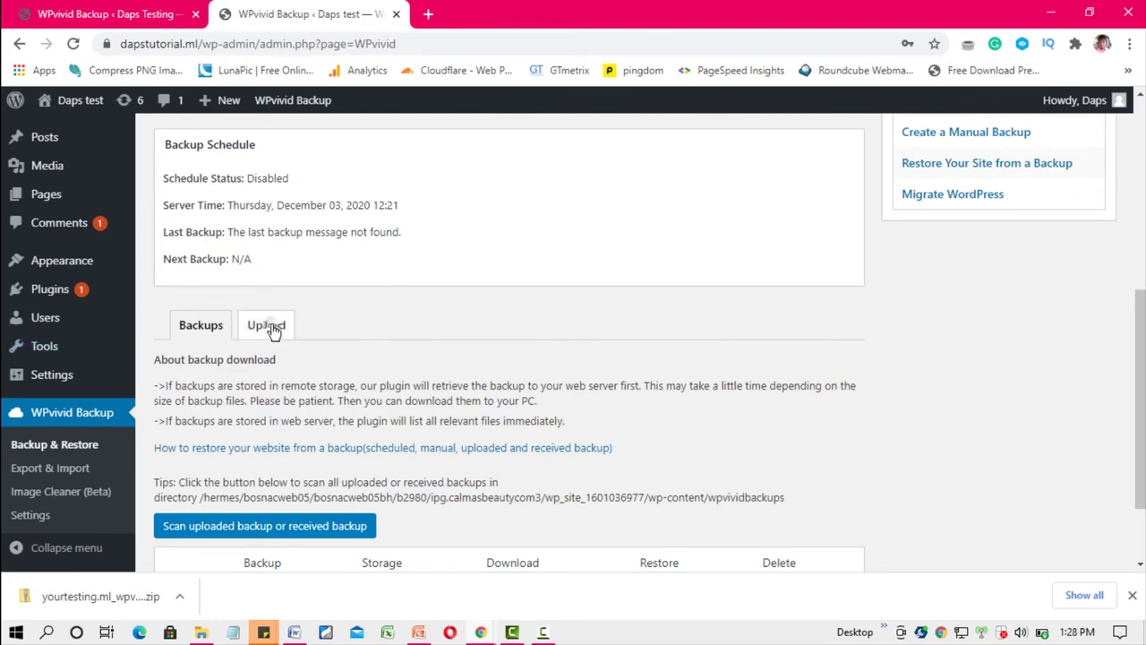
scroll(476, 333, "down", 2)
scroll(476, 333, "down", 4)
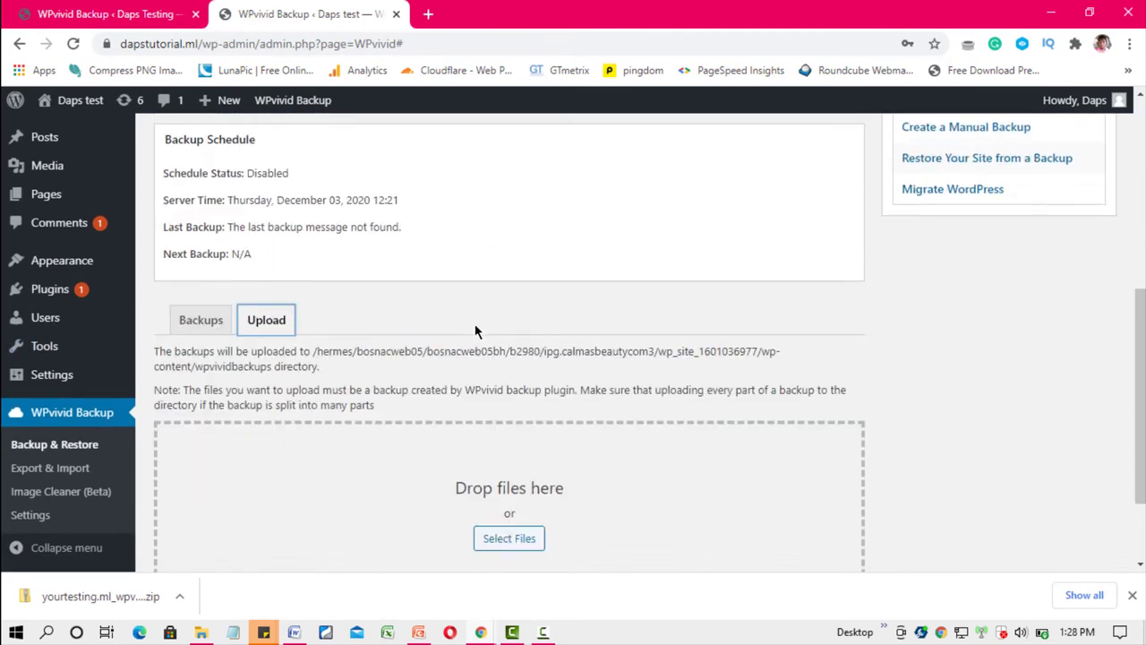
left_click_drag(74, 599, 453, 405)
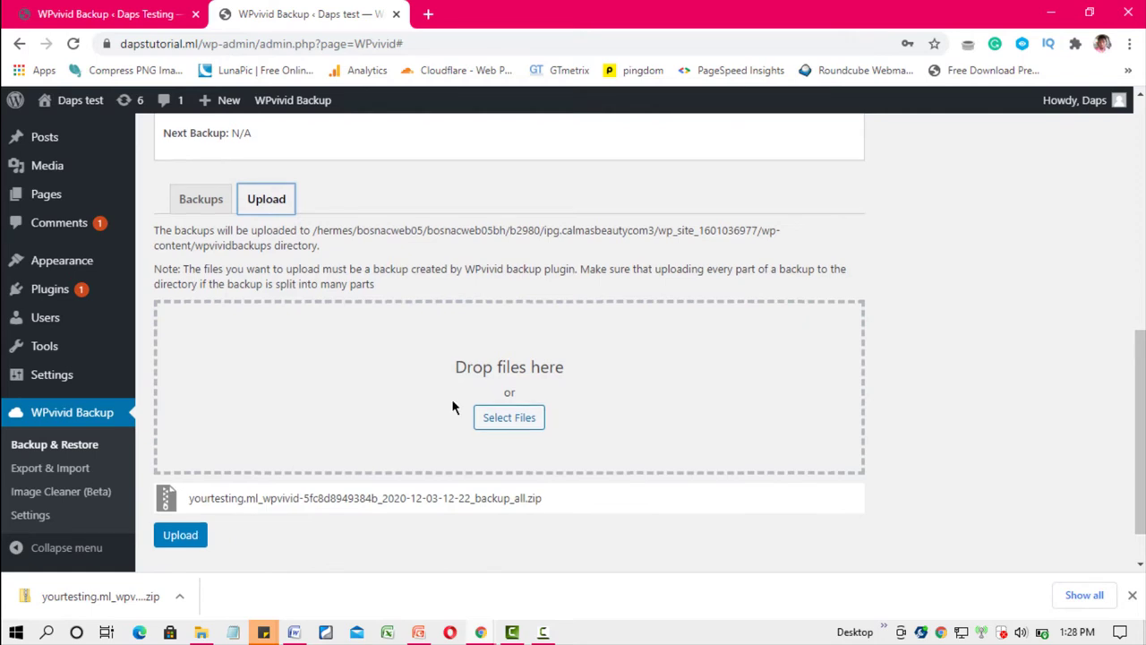
scroll(421, 483, "down", 1)
left_click(175, 485)
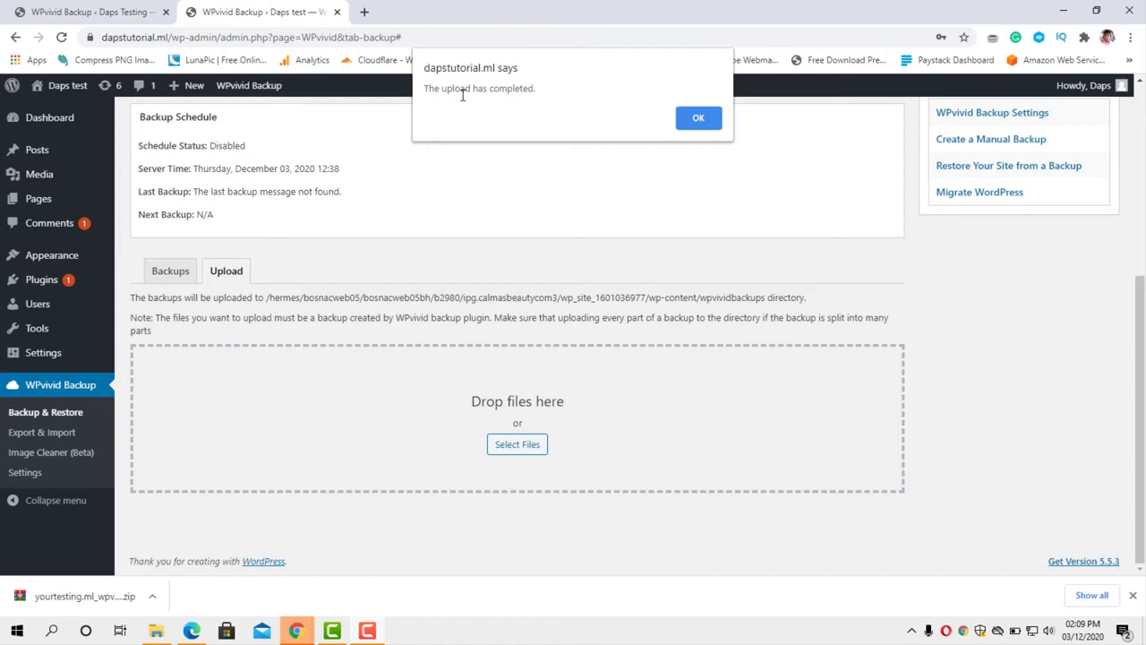
left_click(697, 121)
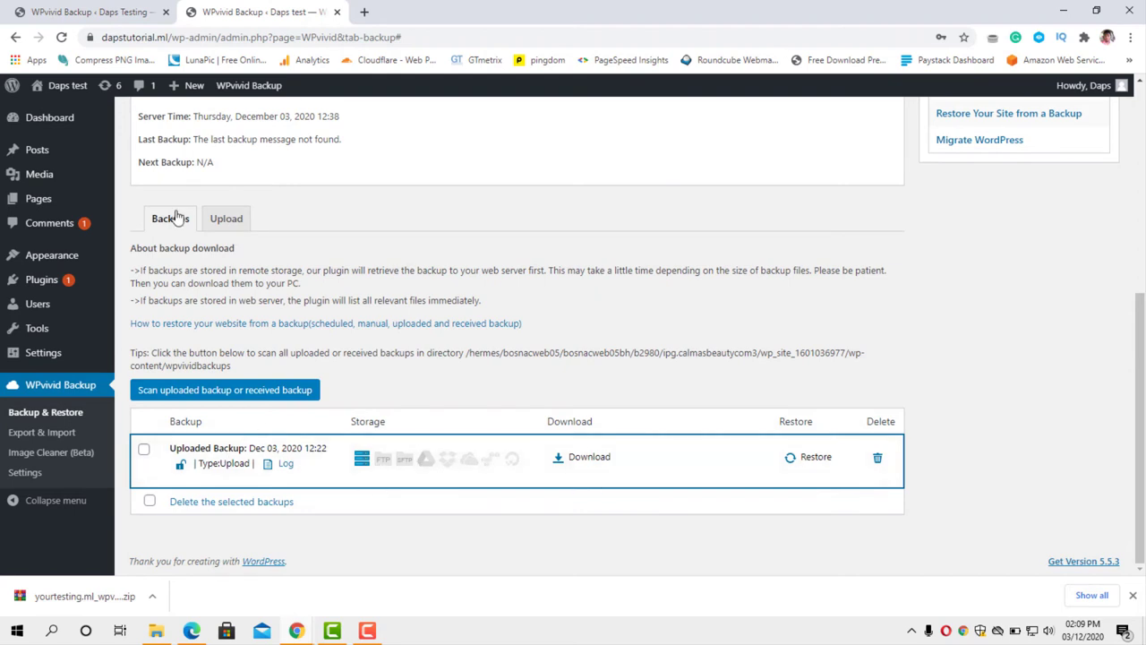
- Scan for uploaded backups and restore the uploaded Dec 03, 2020 12:22 backup onto the Daps test site
left_click(208, 392)
left_click(811, 459)
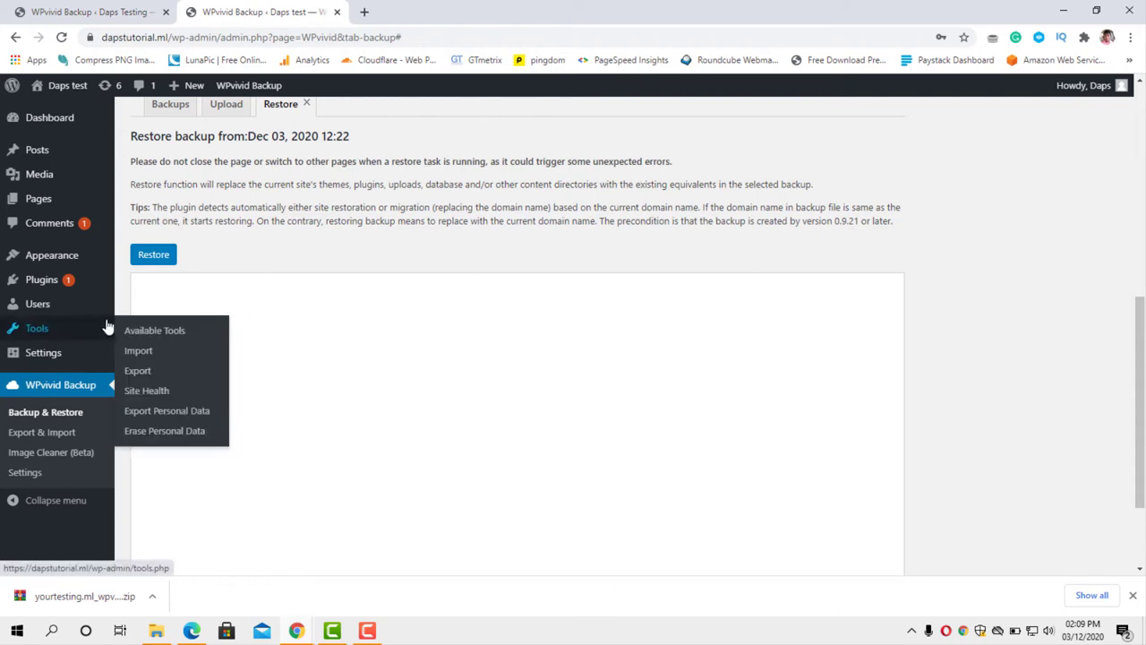
left_click(154, 256)
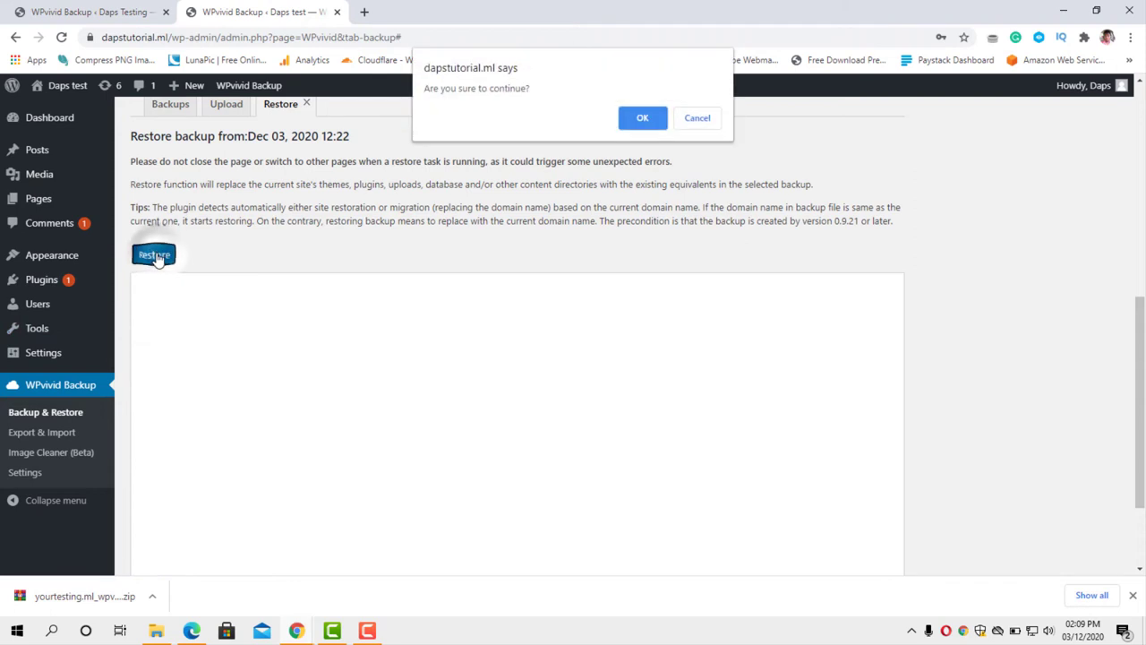
left_click(642, 117)
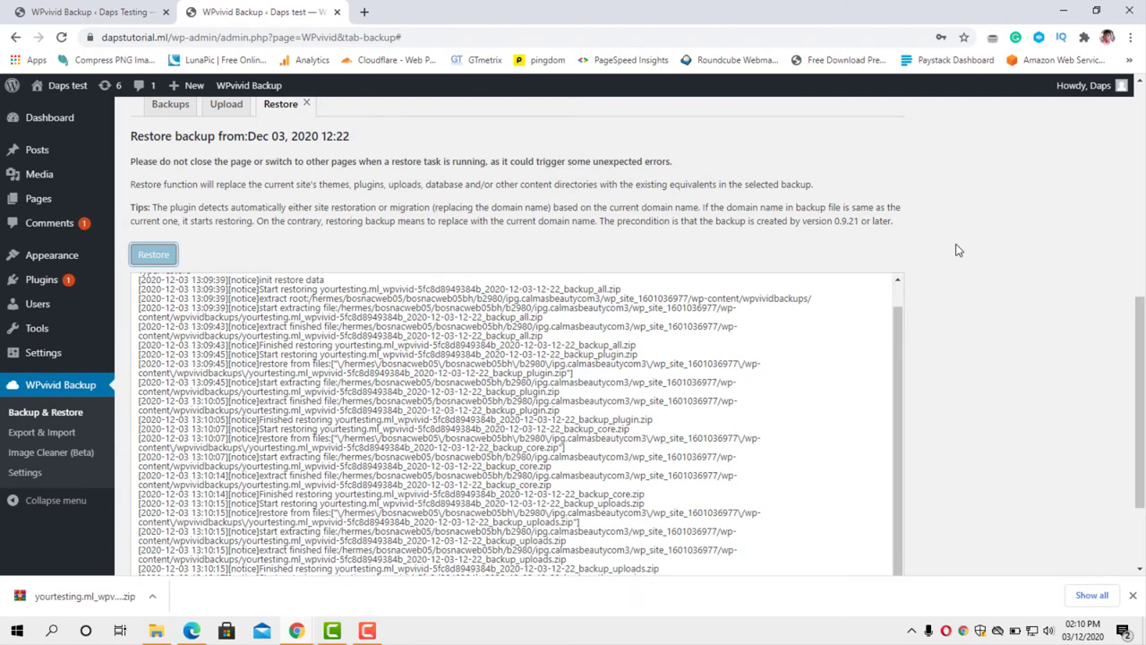
scroll(962, 261, "down", 2)
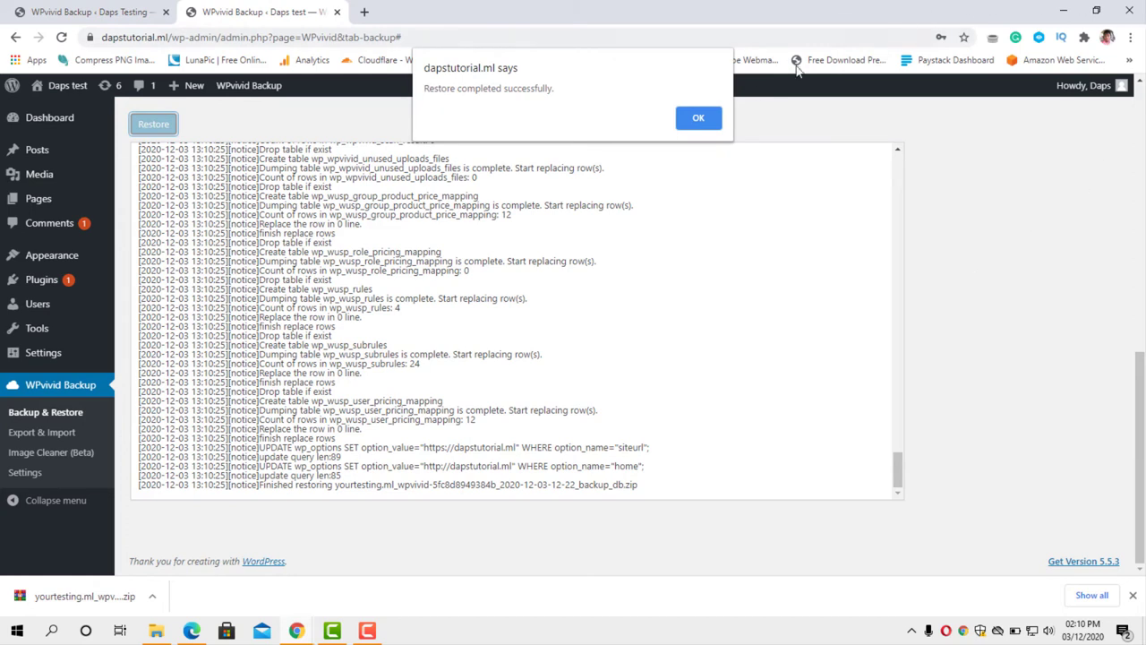
left_click(698, 119)
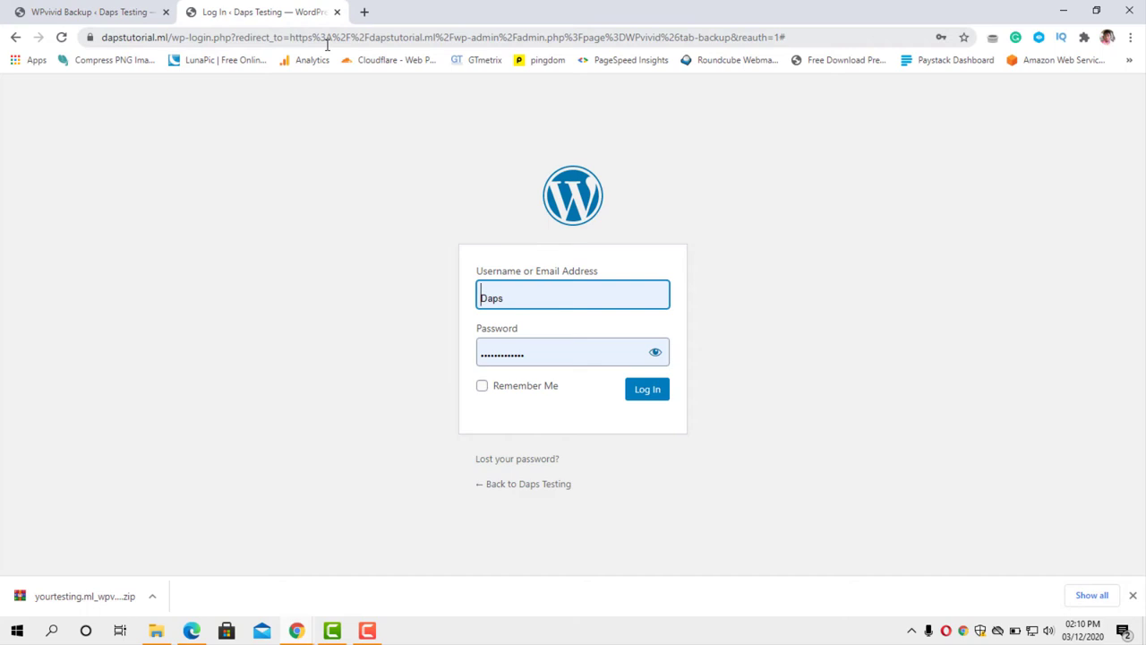
- Replace the prefilled password on the dapstutorial.ml login form with the migrated site's account password
left_click(88, 12)
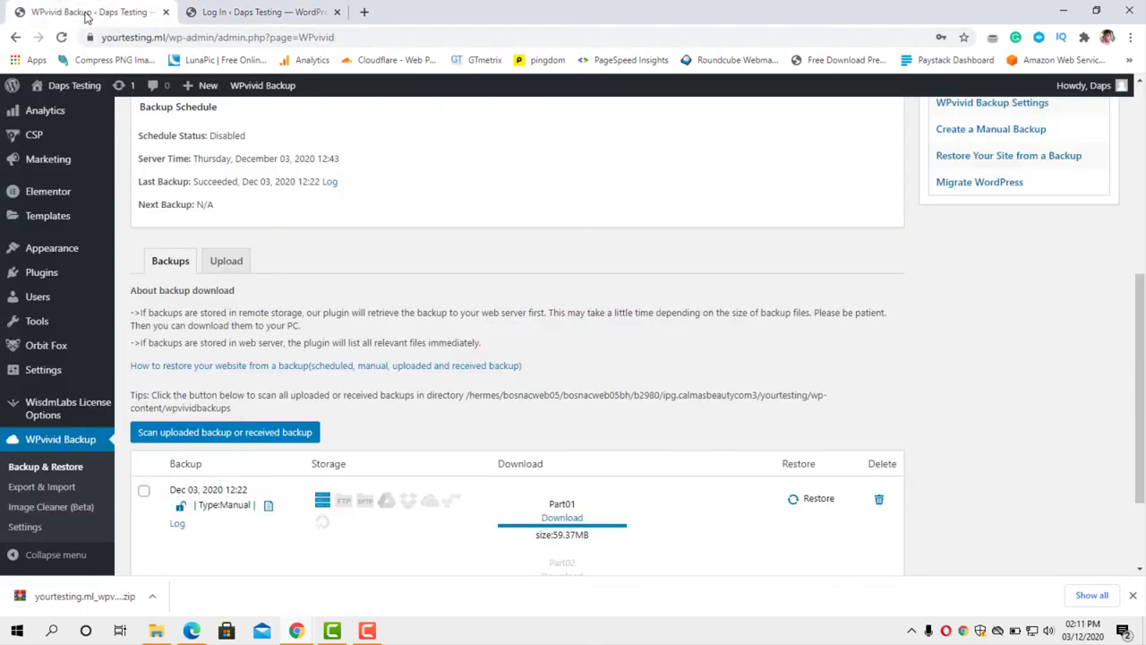
left_click(236, 12)
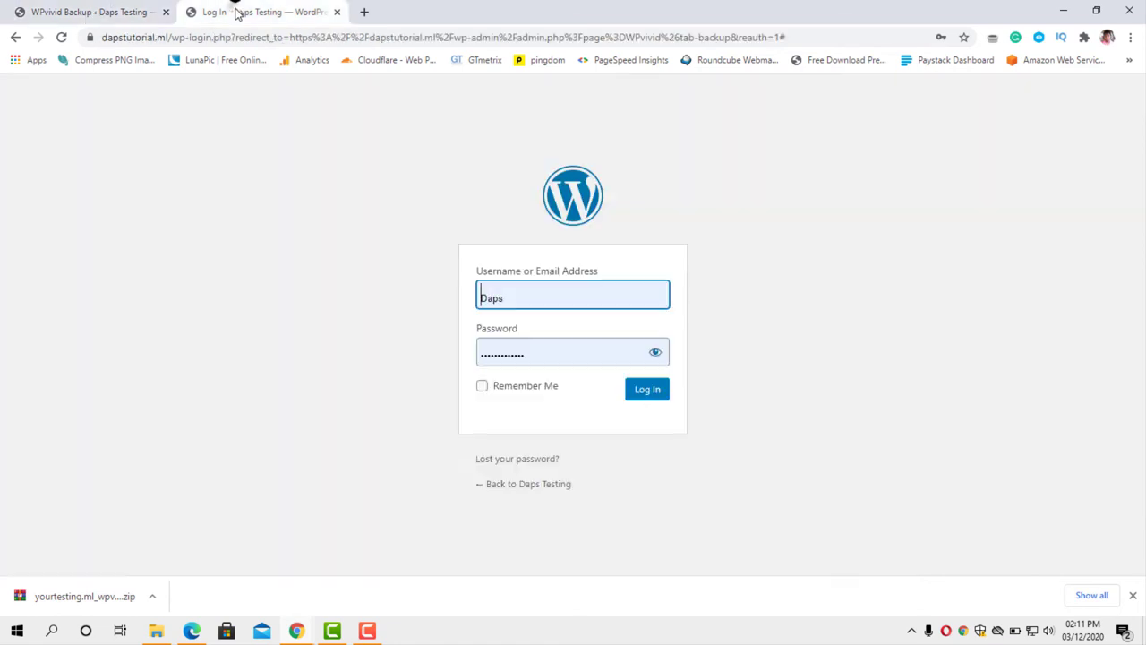
left_click(539, 354)
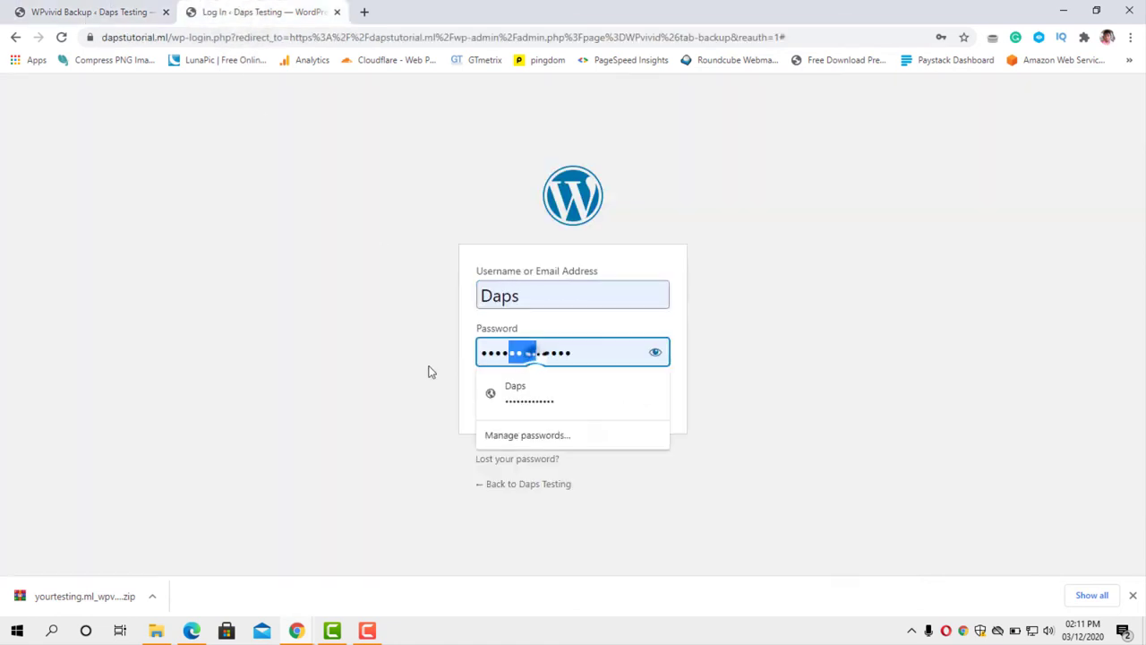
left_click_drag(591, 352, 430, 355)
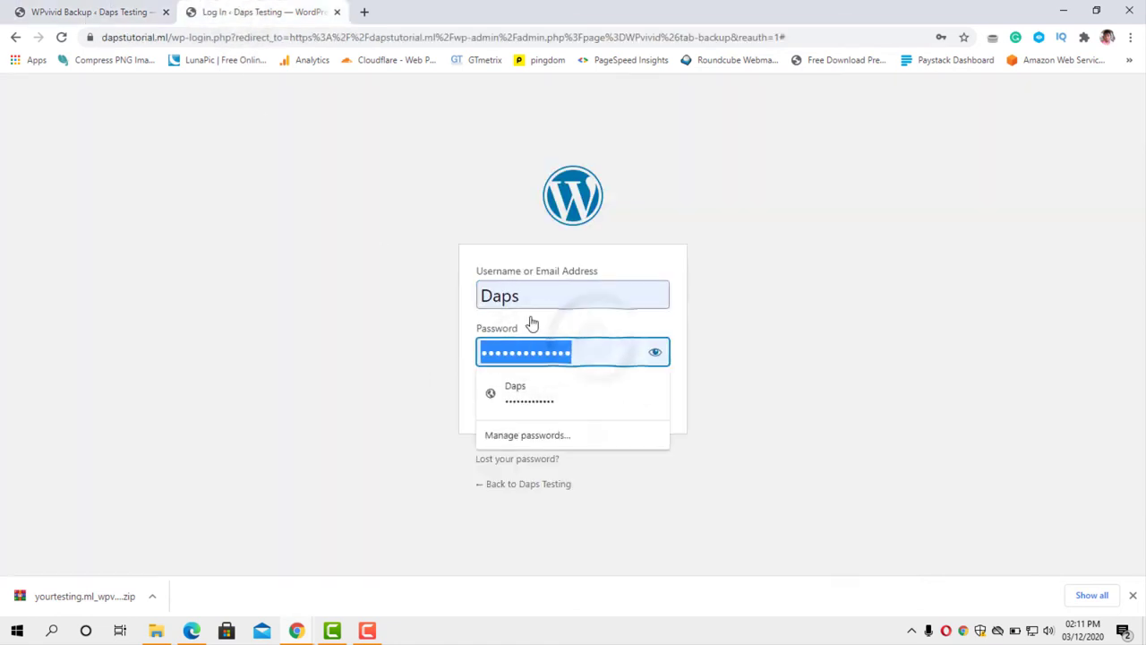
type("••••")
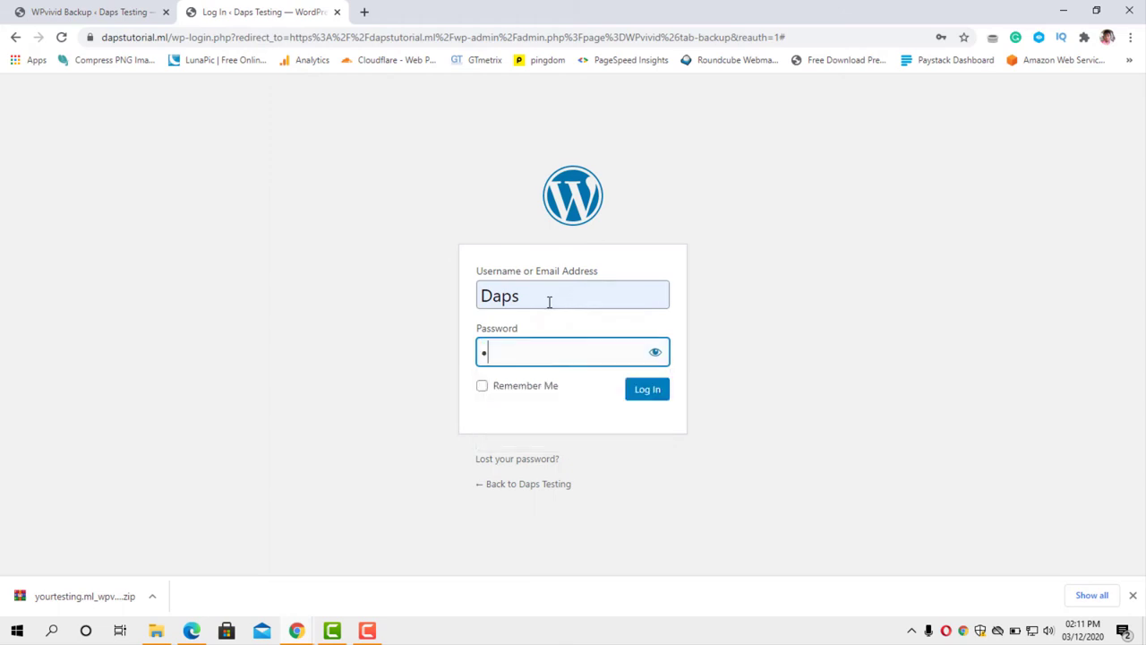
type("•••••••••")
- Open the migrated site's home page in a new tab and review its content down to the footer
right_click(526, 491)
left_click(595, 336)
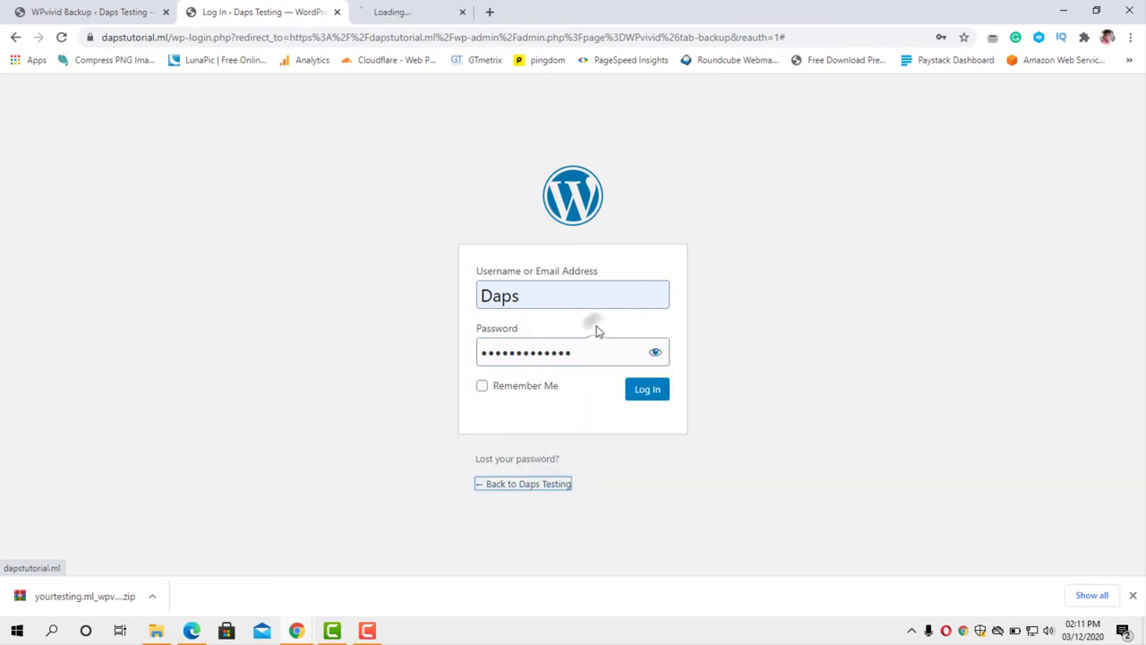
left_click(425, 13)
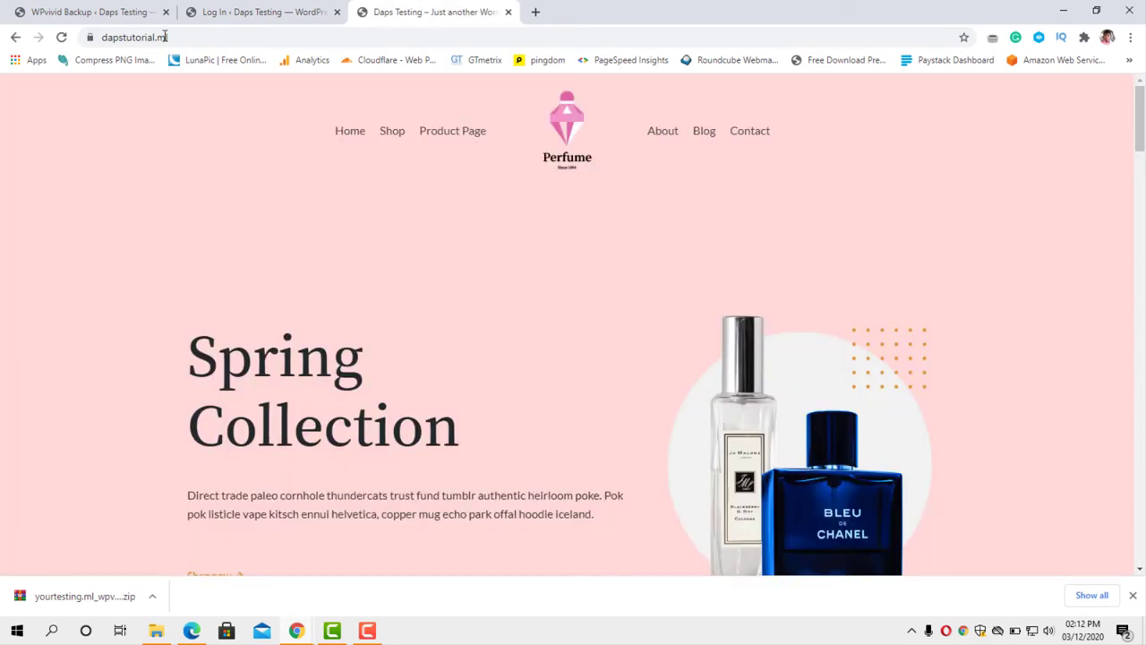
scroll(578, 179, "down", 5)
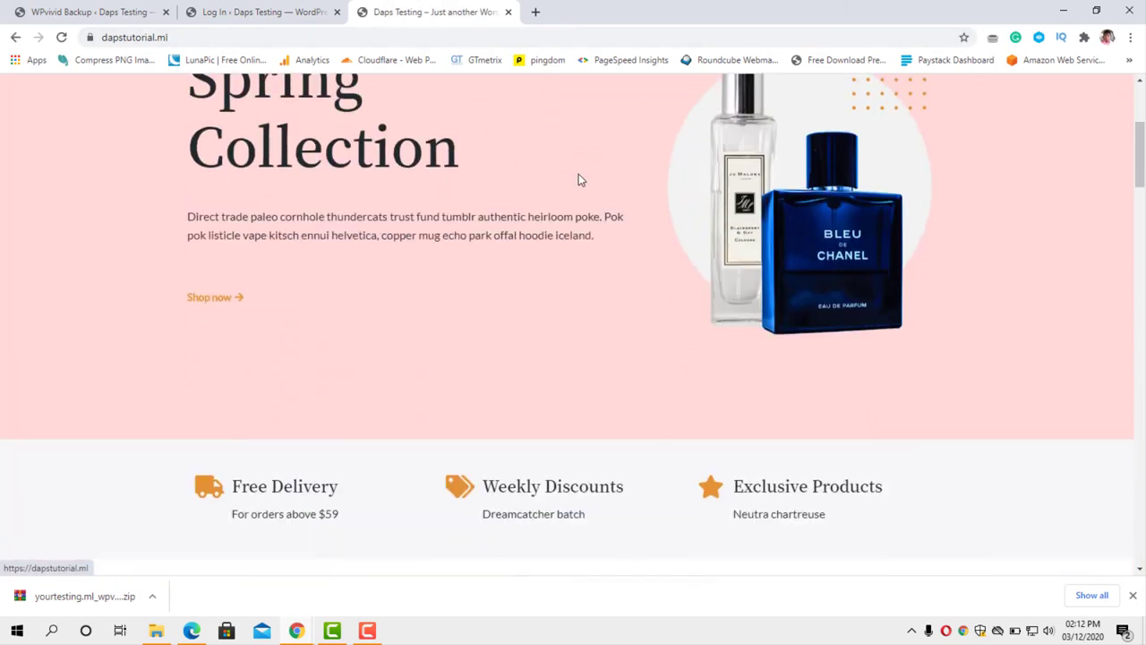
scroll(578, 187, "down", 14)
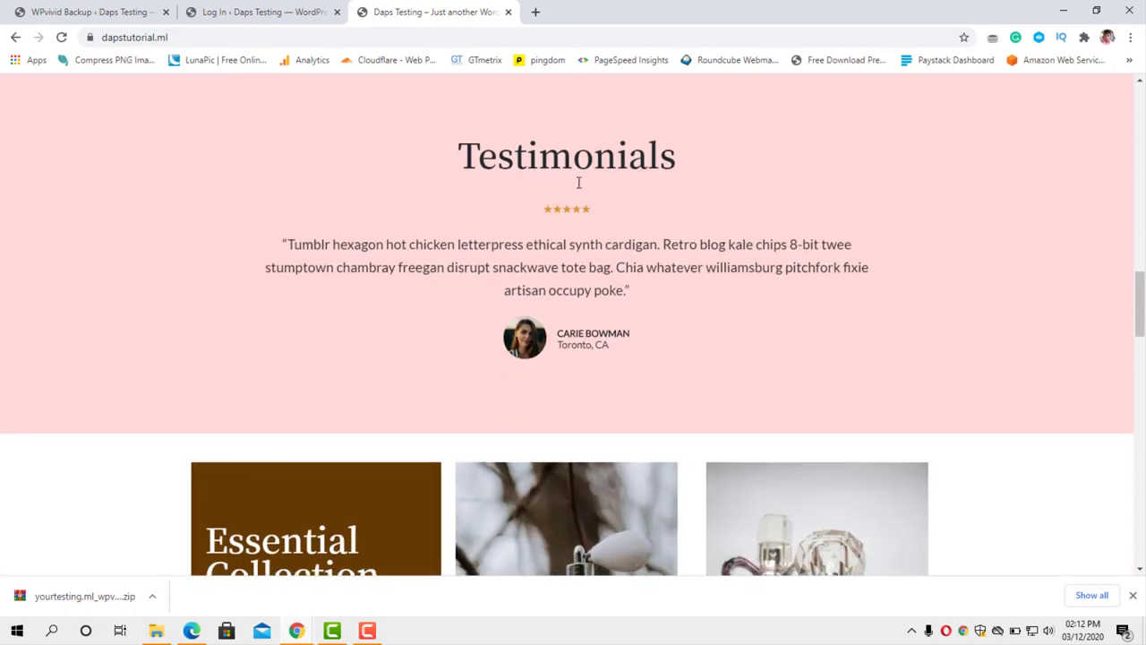
scroll(575, 188, "down", 15)
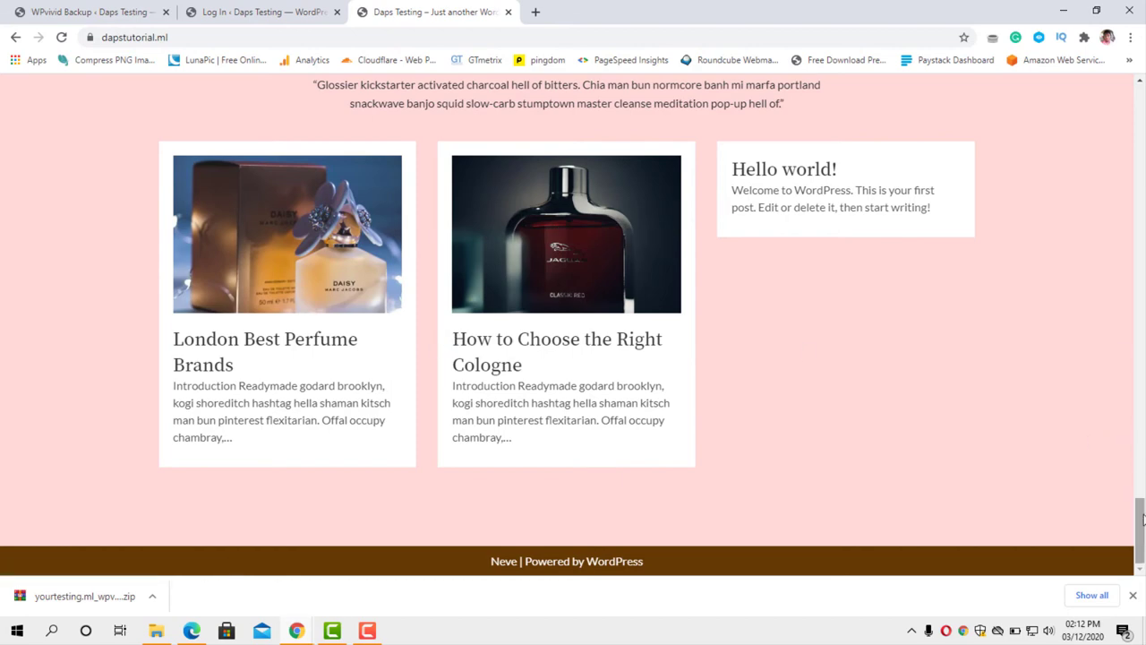
key("Home")
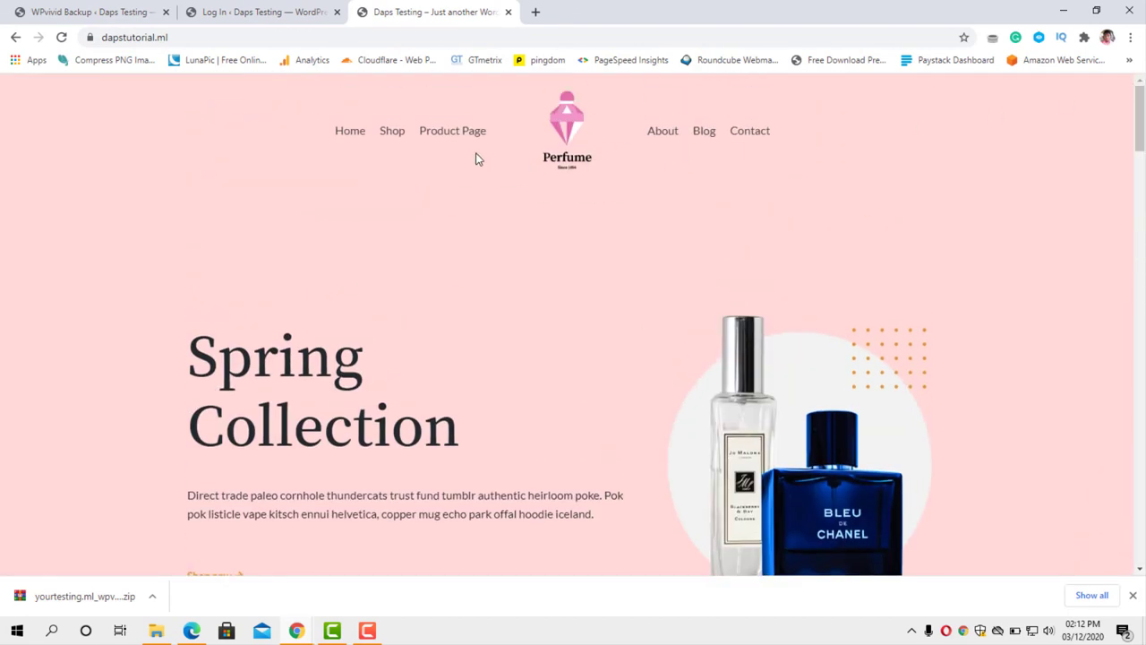
- Examine the product listing on the migrated site's Shop page and the sections of its Contact page
left_click(390, 132)
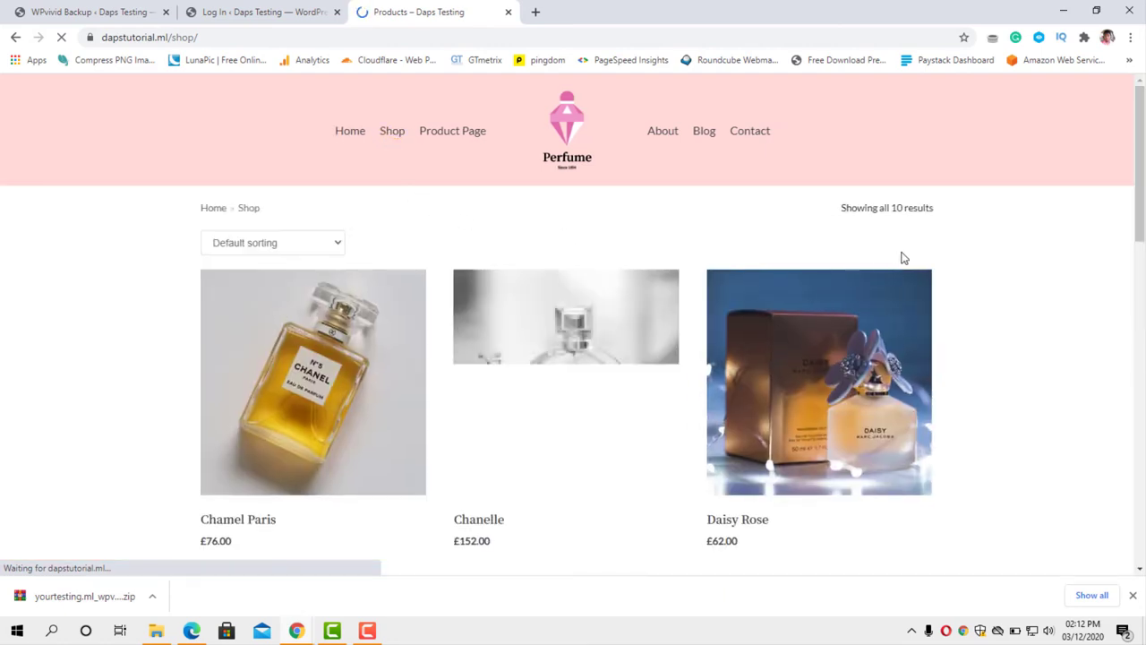
scroll(1002, 259, "down", 8)
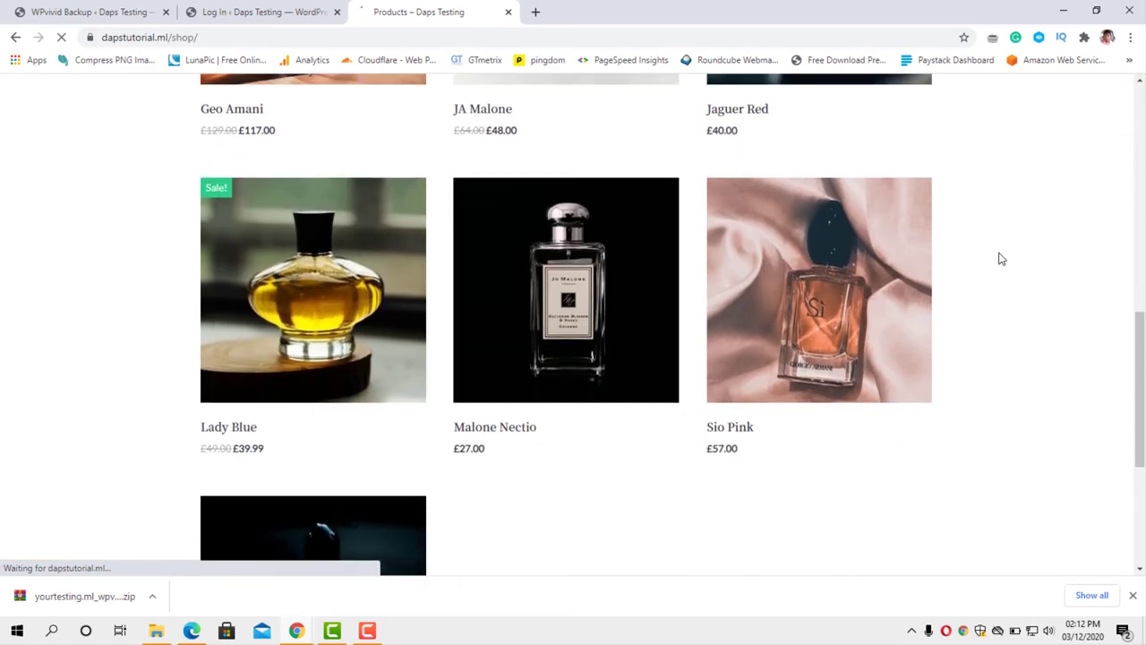
scroll(1002, 259, "up", 8)
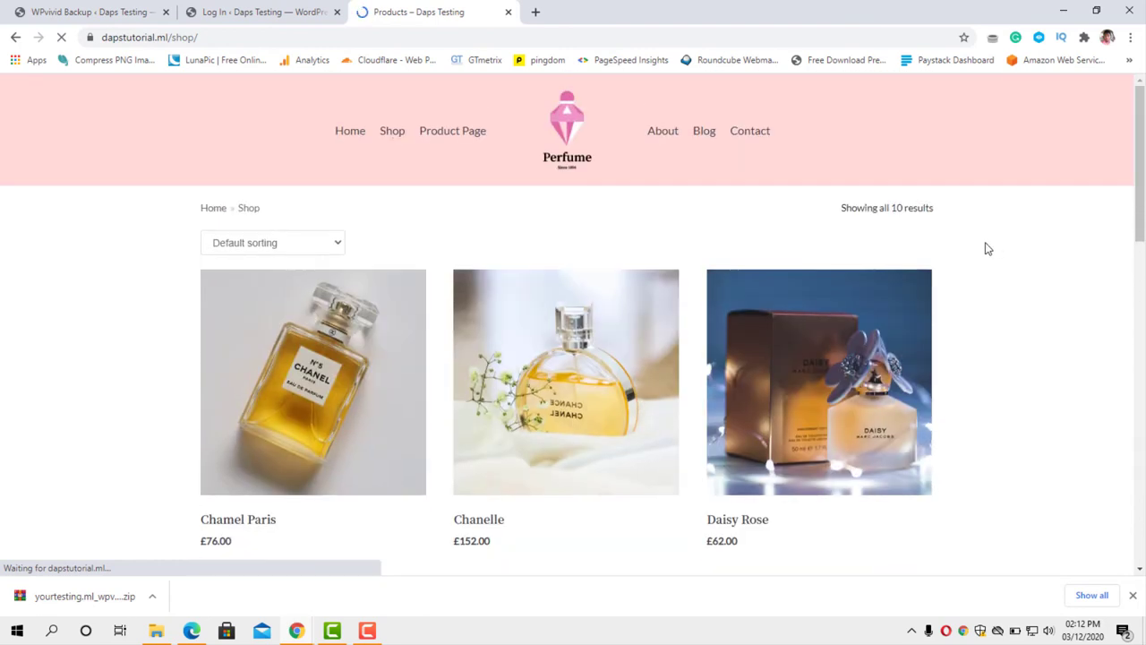
left_click(745, 134)
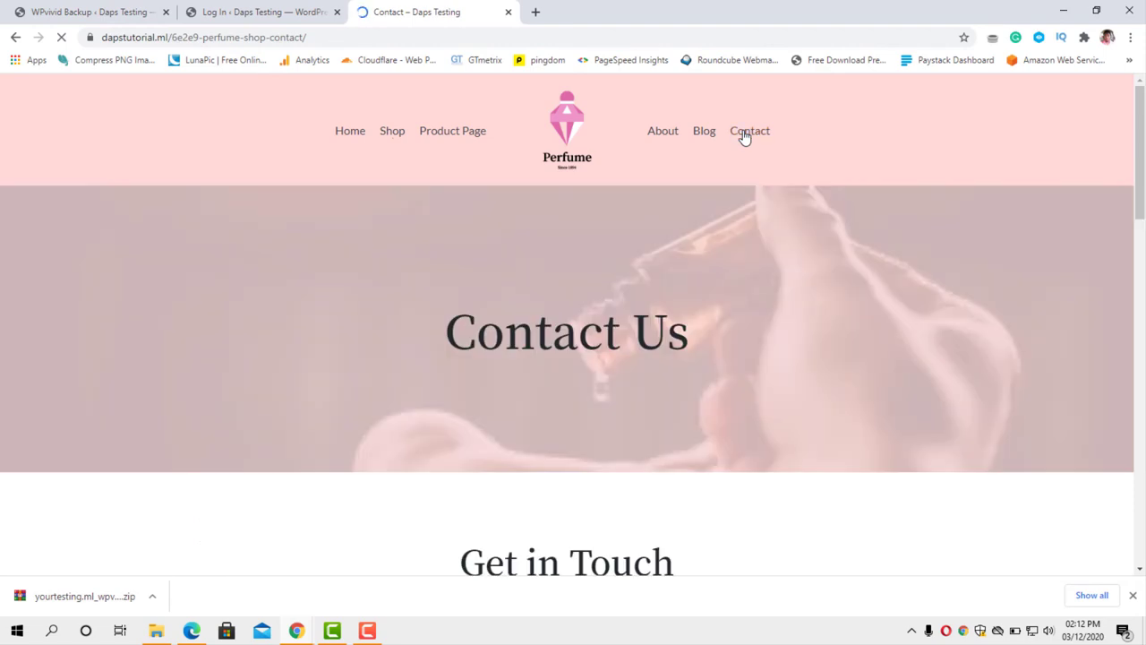
scroll(752, 175, "down", 10)
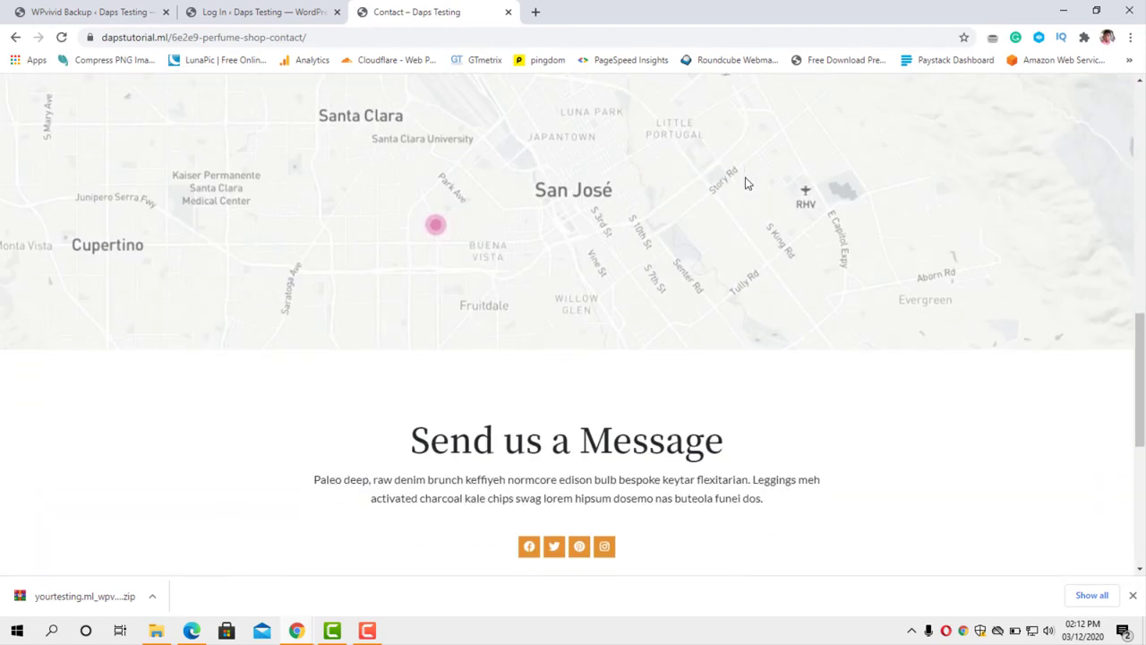
scroll(743, 179, "up", 10)
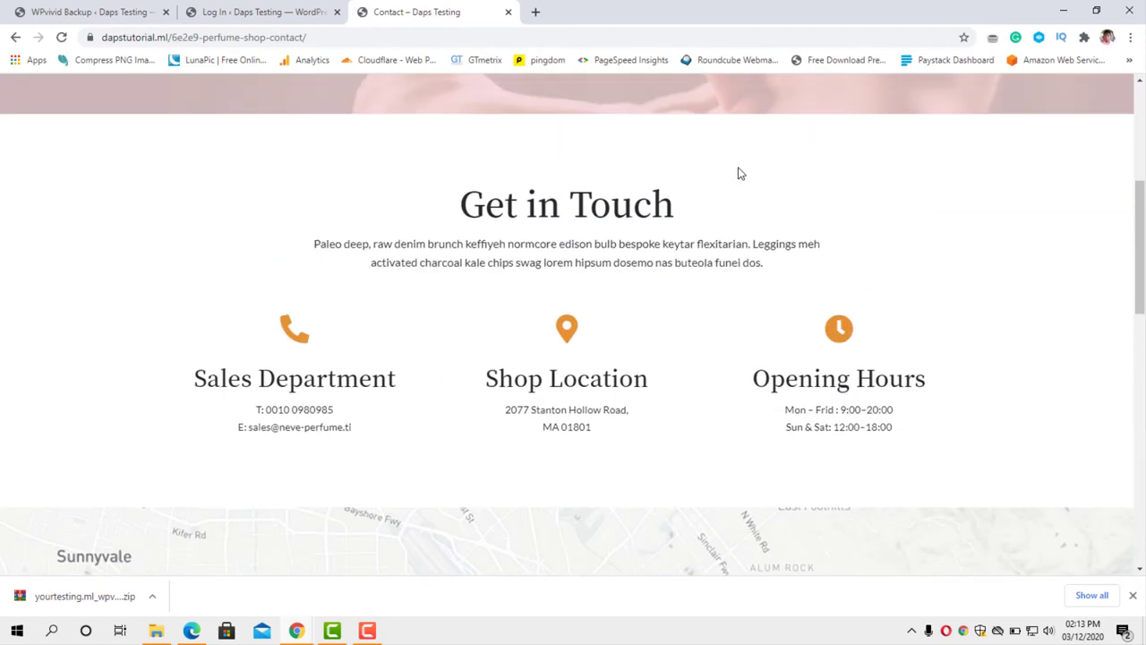
scroll(739, 172, "up", 5)
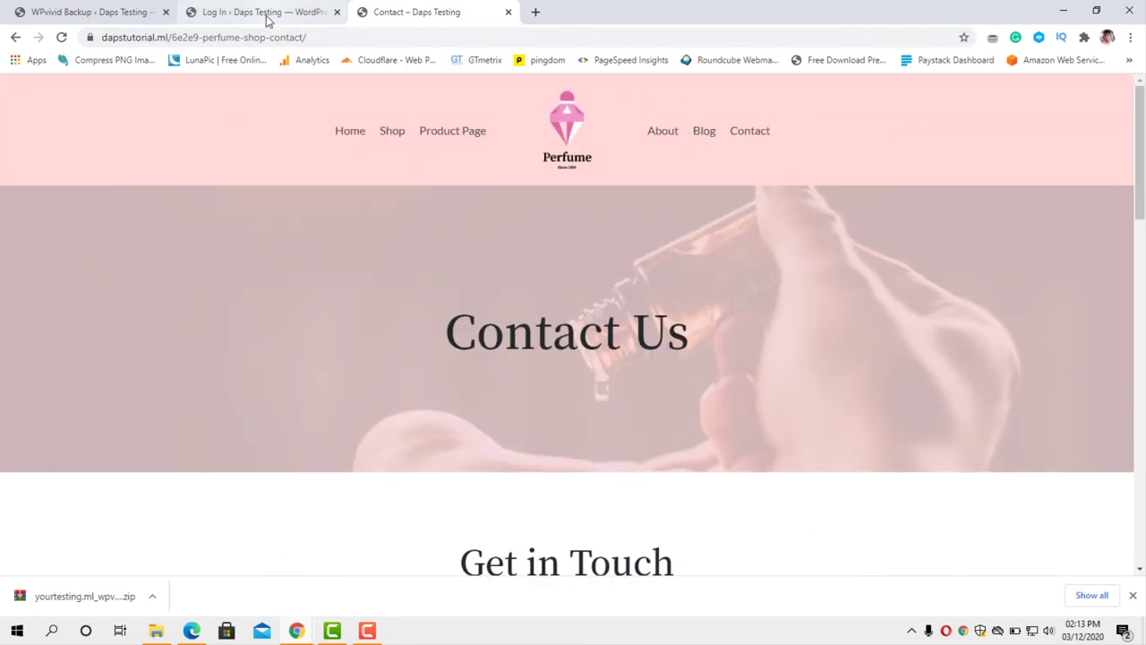
- Return to the dapstutorial.ml login page and log in to the migrated site's WordPress admin
left_click(266, 14)
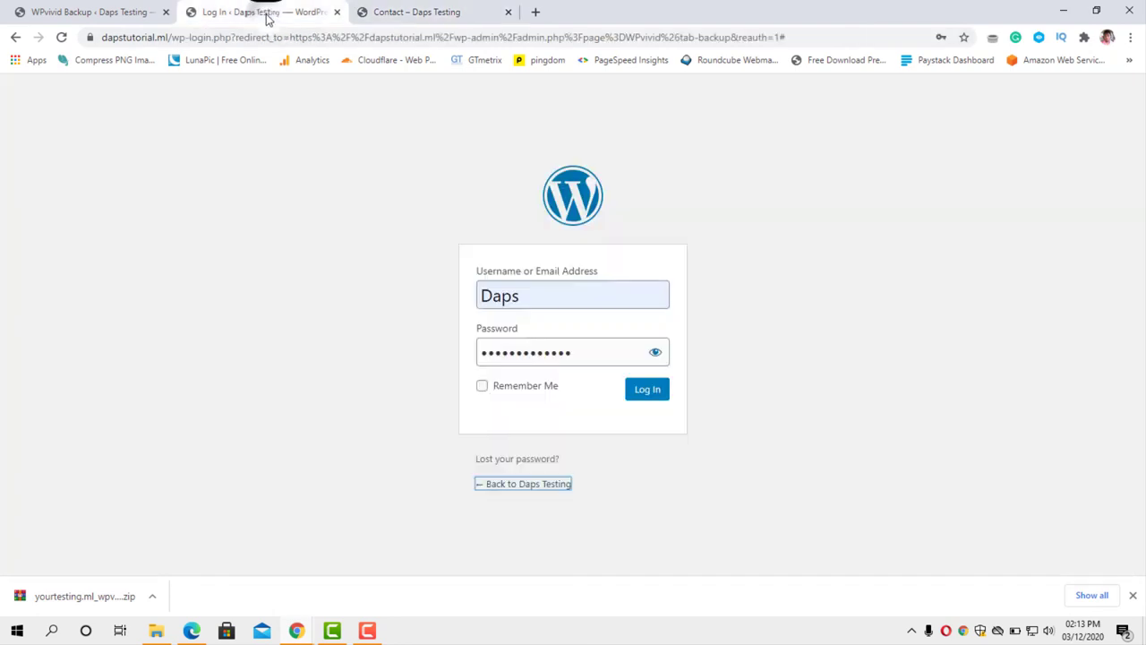
left_click(650, 396)
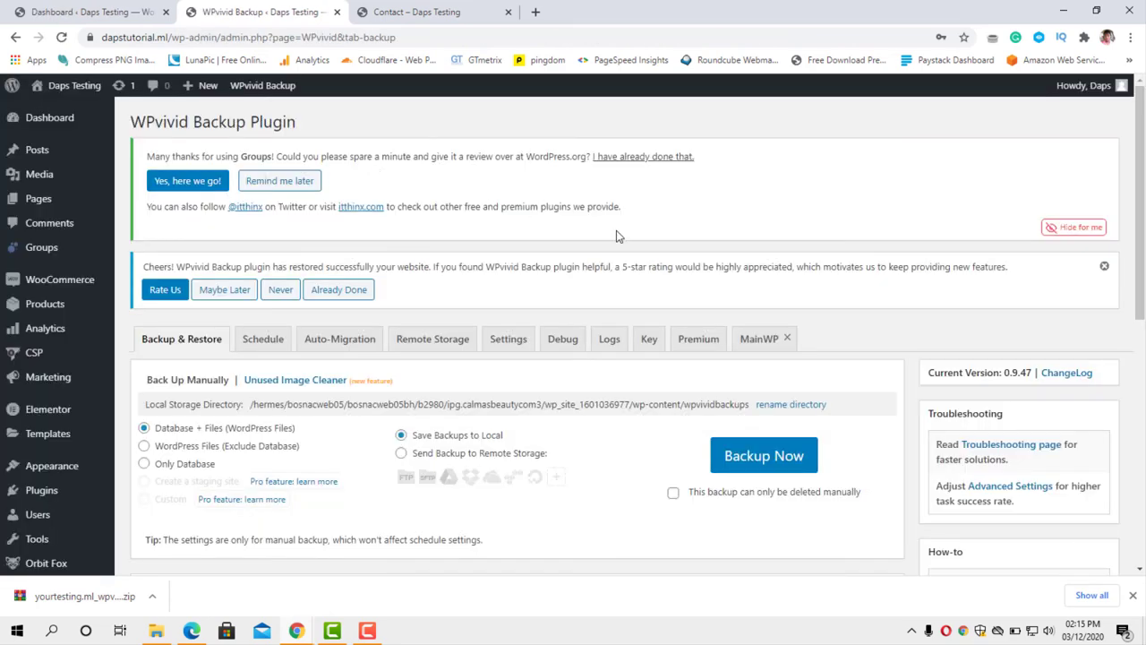
- Review the migrated site's WPvivid Backup page, the original site's dashboard, and the migrated Contact page
scroll(614, 235, "down", 7)
scroll(613, 236, "up", 8)
left_click(89, 11)
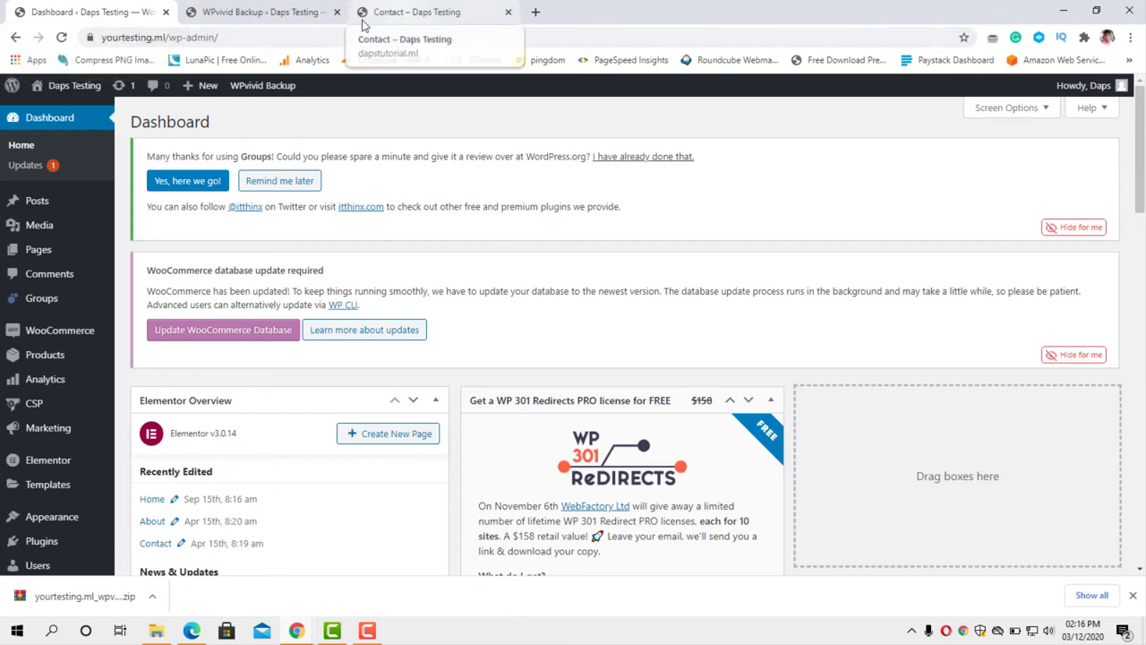
left_click(274, 13)
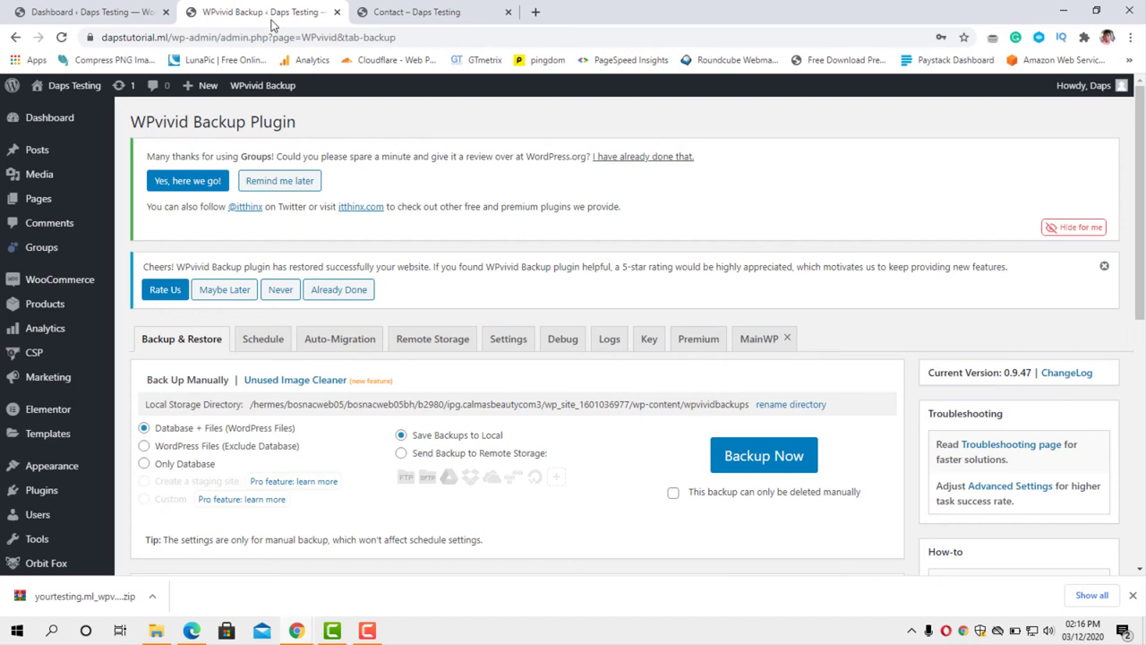
left_click(383, 16)
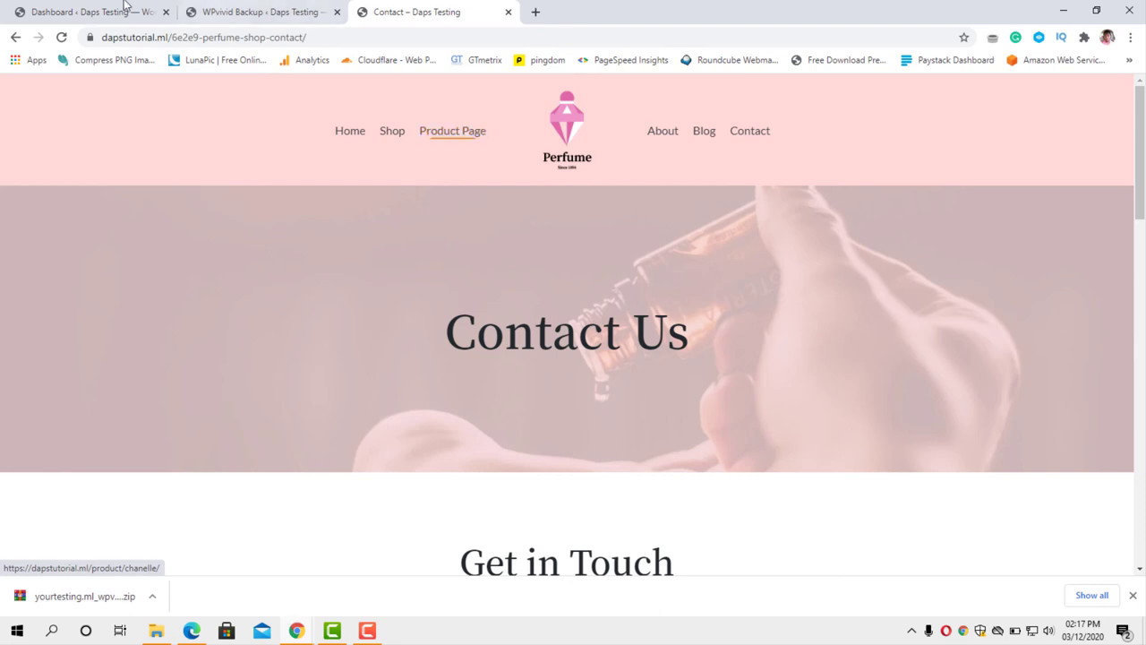
- Install and activate the 301 Redirects – Easy Redirect Manager plugin on the original yourtesting.ml site
left_click(40, 11)
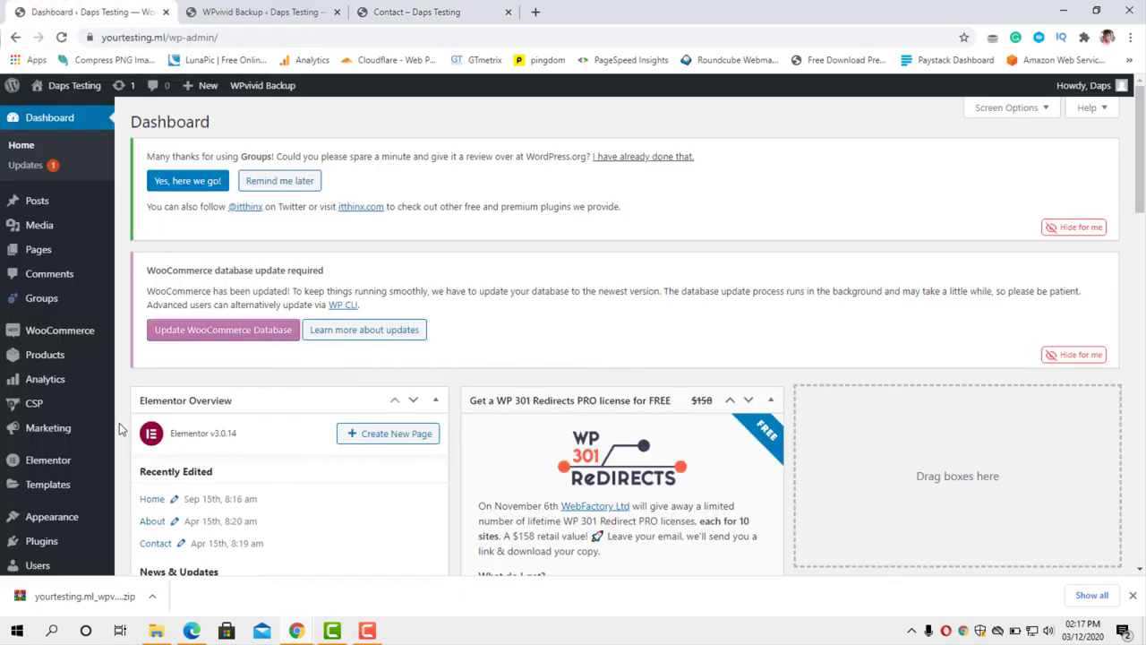
scroll(40, 472, "down", 2)
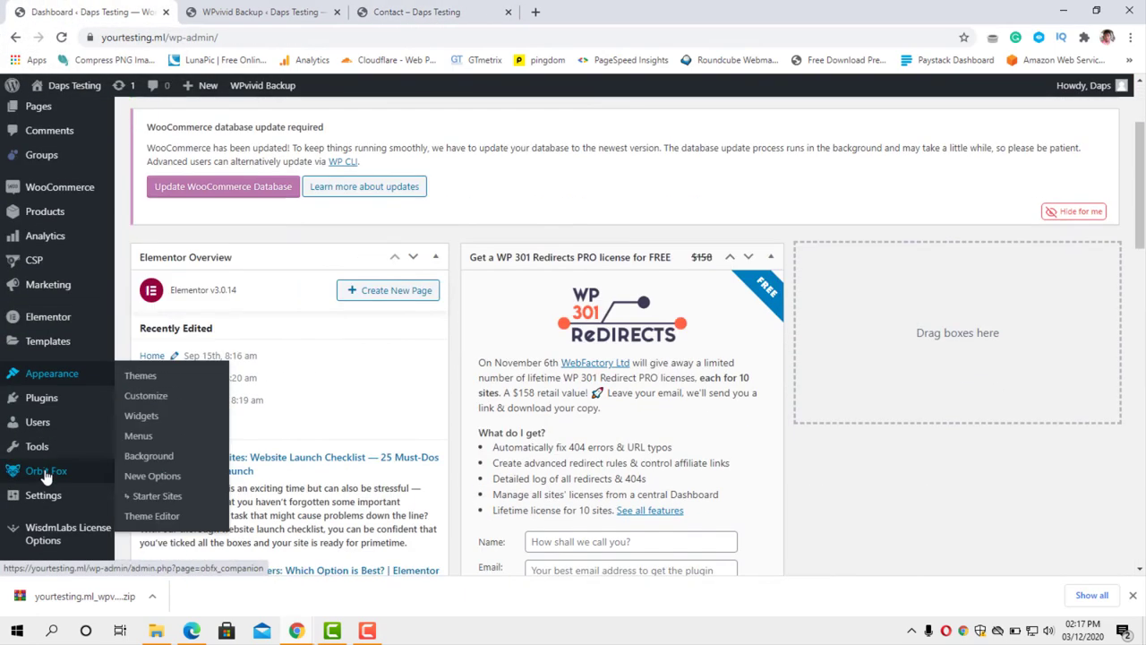
mouse_move(46, 400)
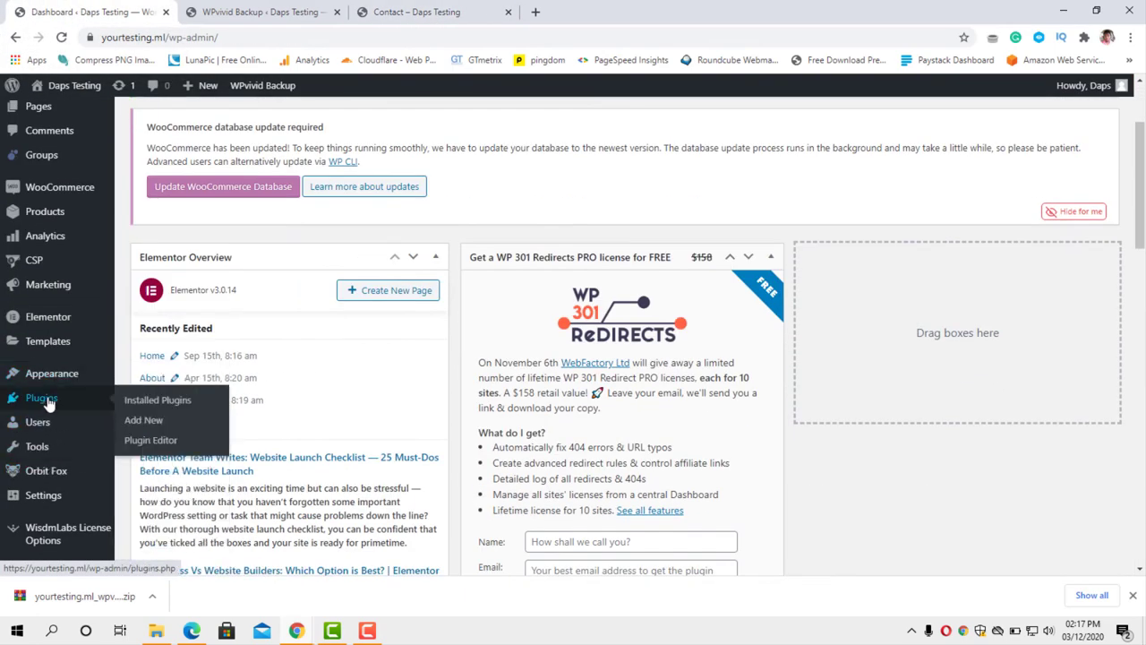
left_click(143, 420)
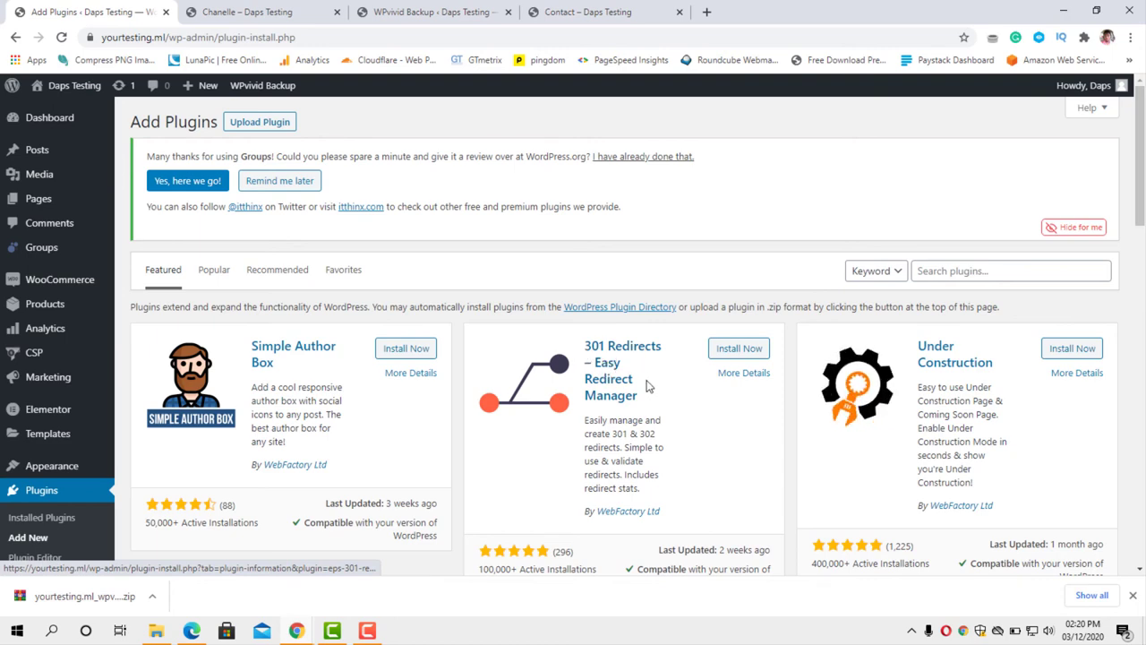
scroll(678, 402, "down", 2)
scroll(704, 389, "up", 1)
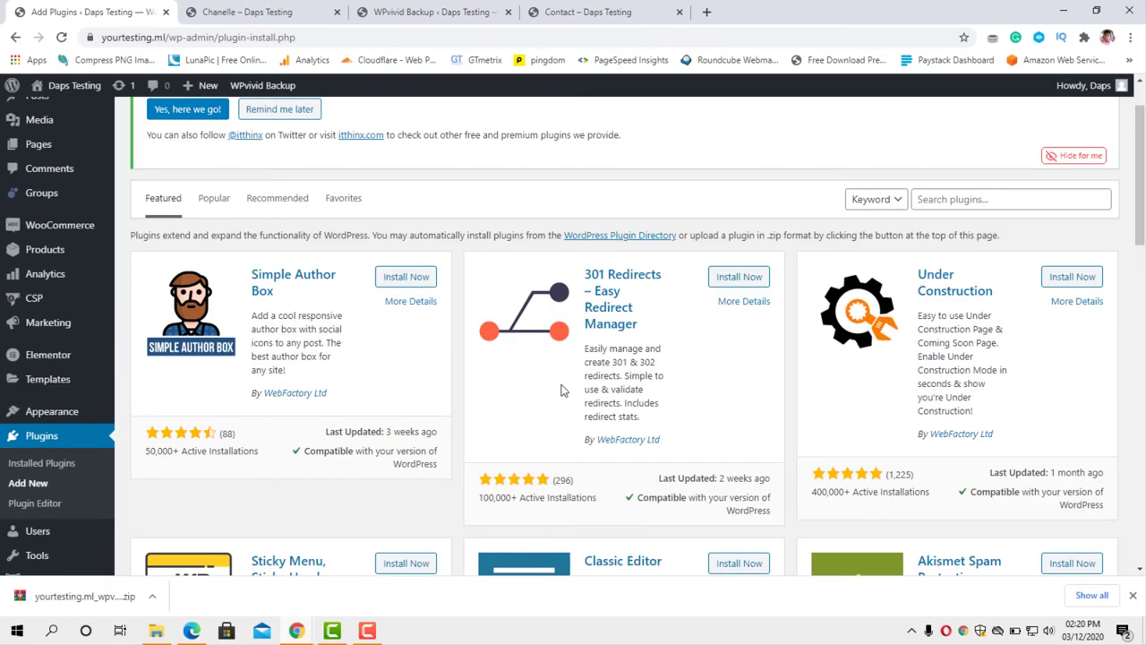
left_click(741, 277)
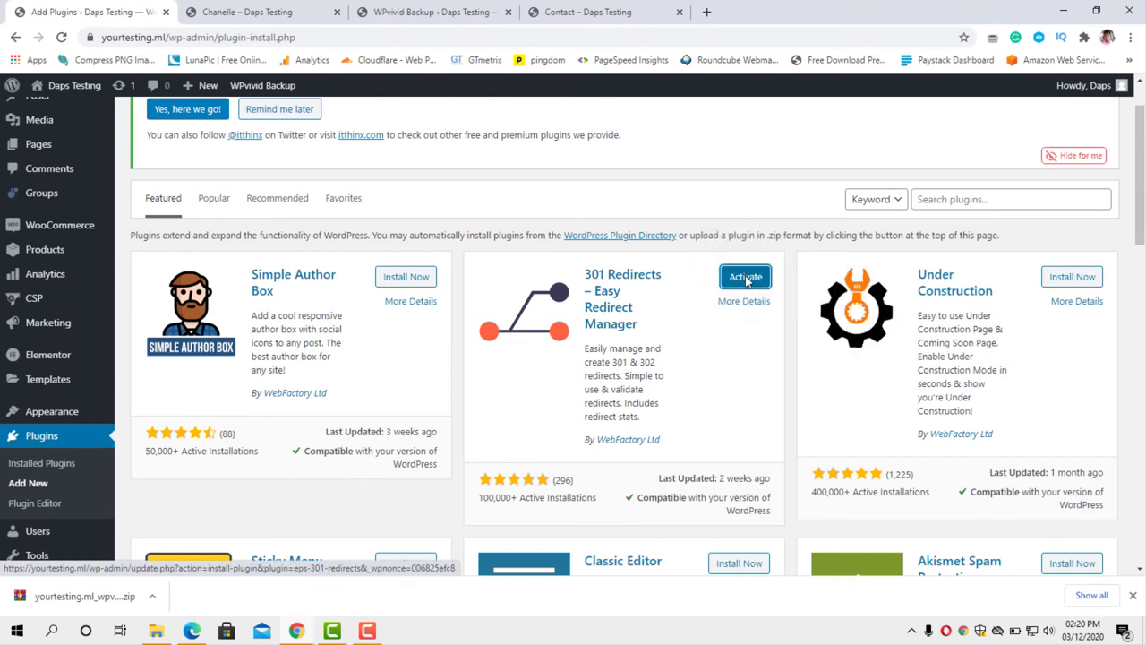
left_click(745, 277)
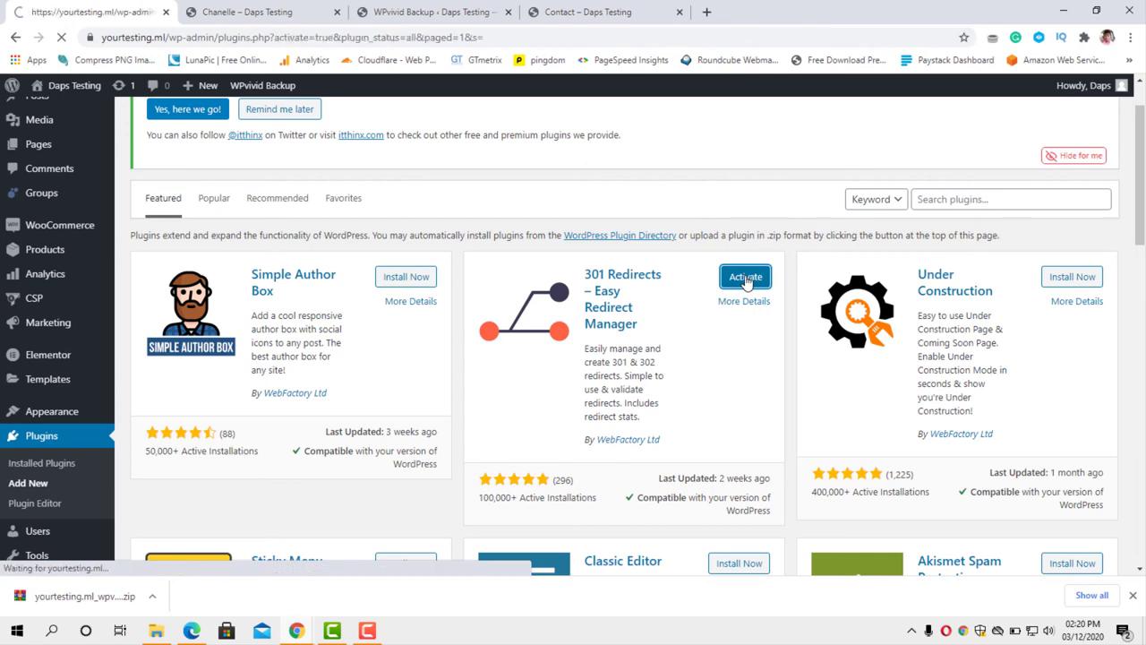
- Open the configuration of the 301 Redirects plugin and keep 301 as the new rule's redirect type
scroll(746, 283, "down", 2)
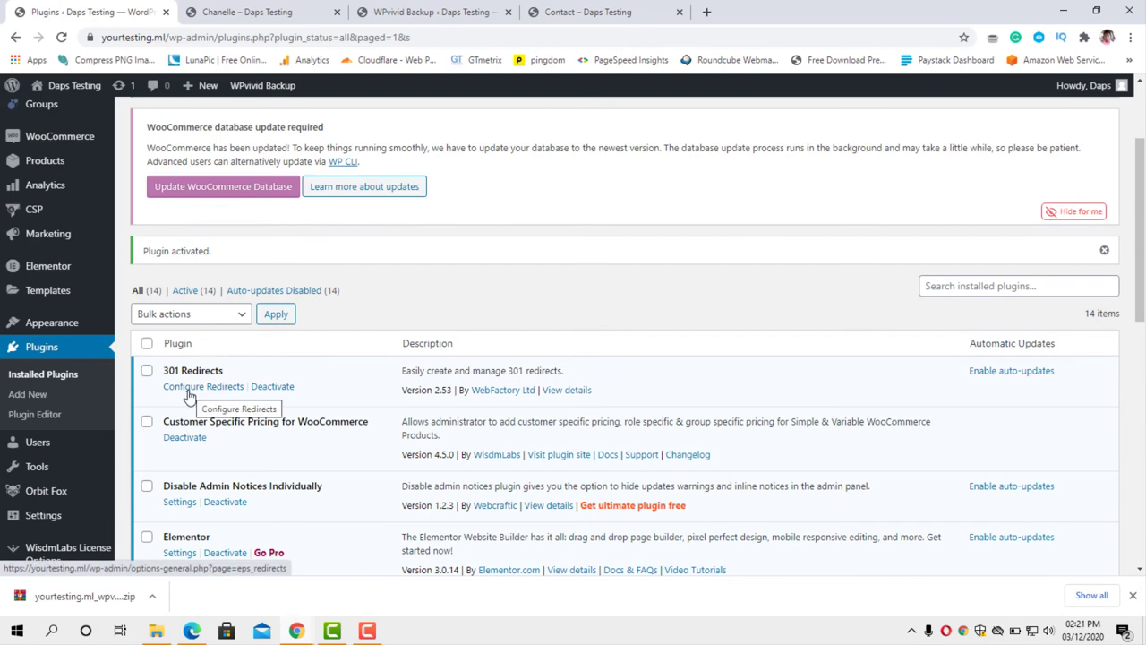
left_click(189, 395)
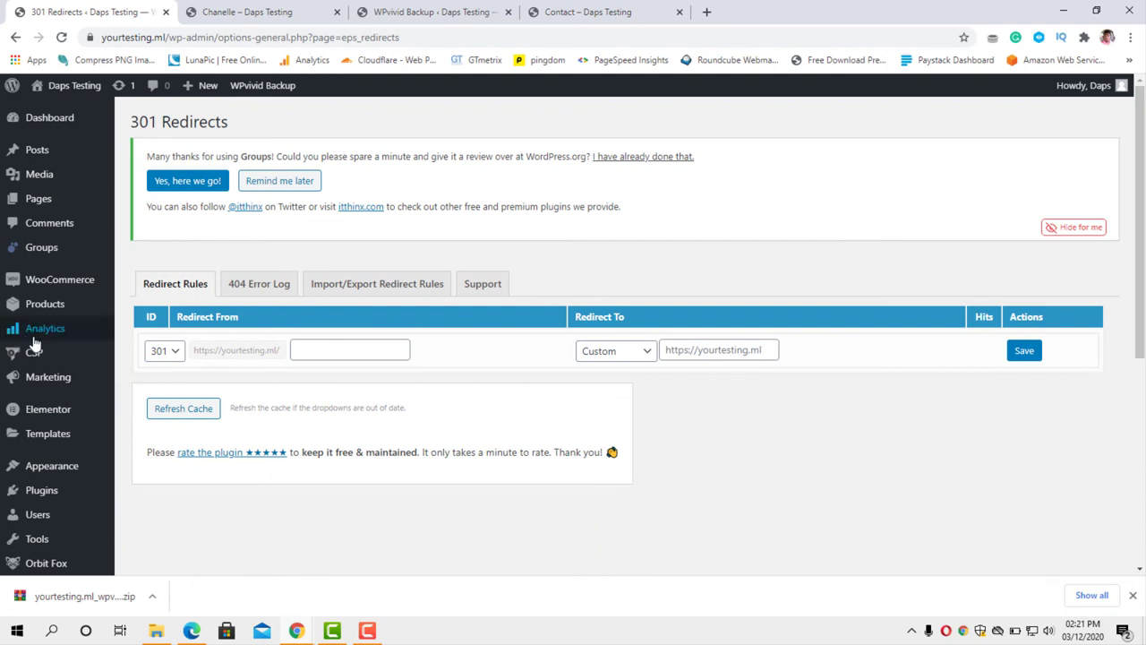
left_click(174, 351)
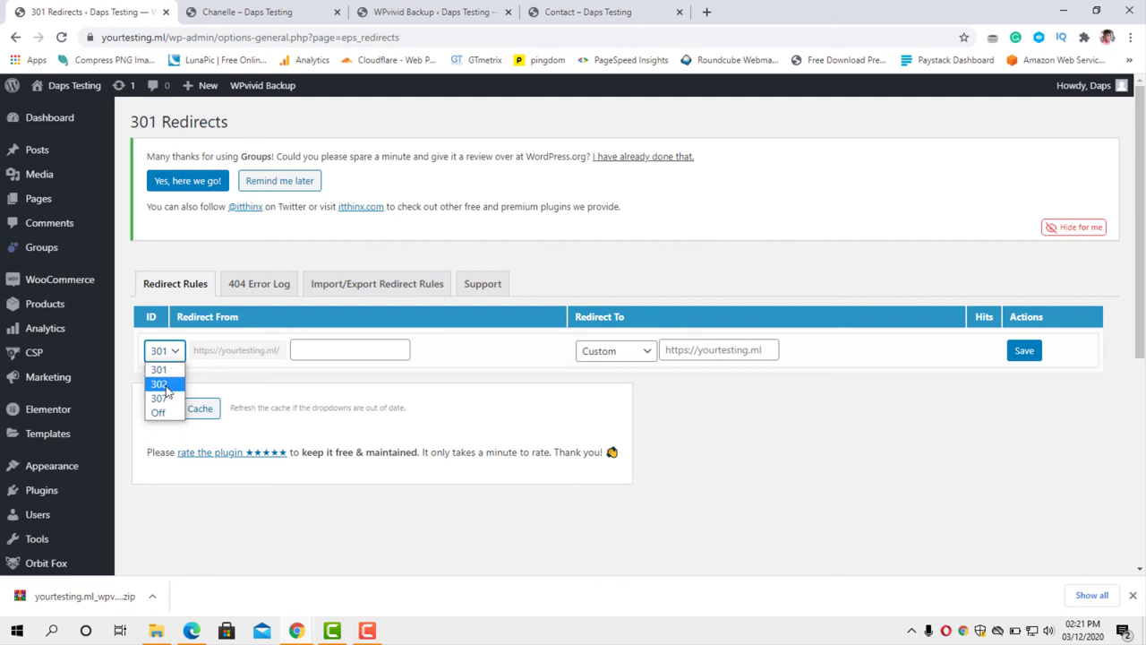
left_click(177, 356)
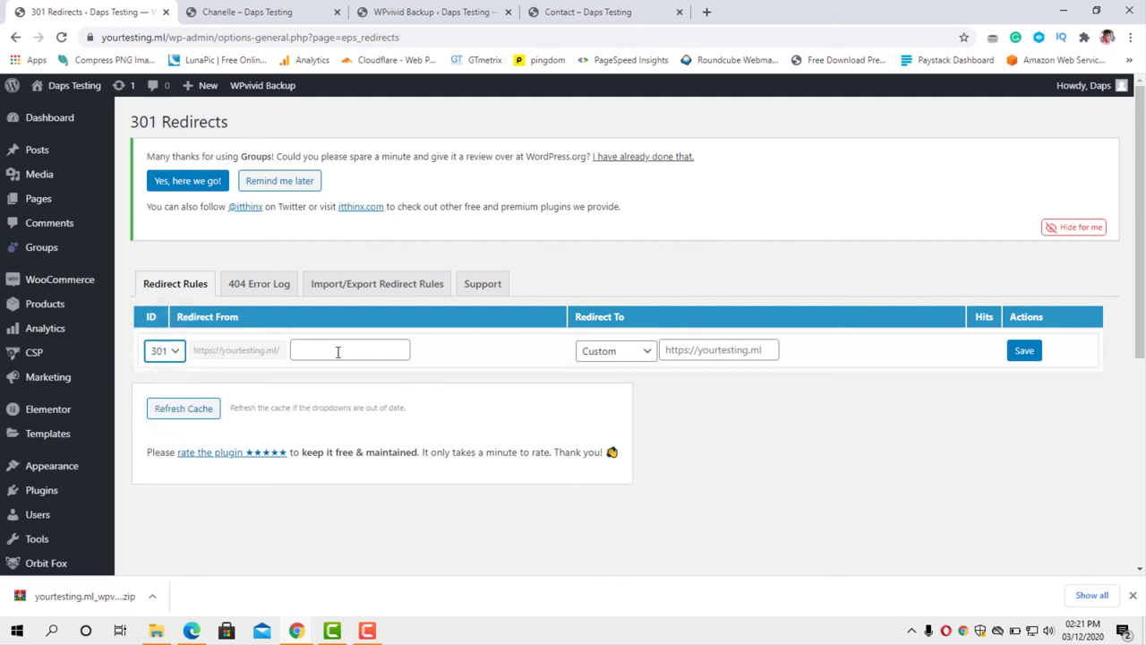
left_click(281, 11)
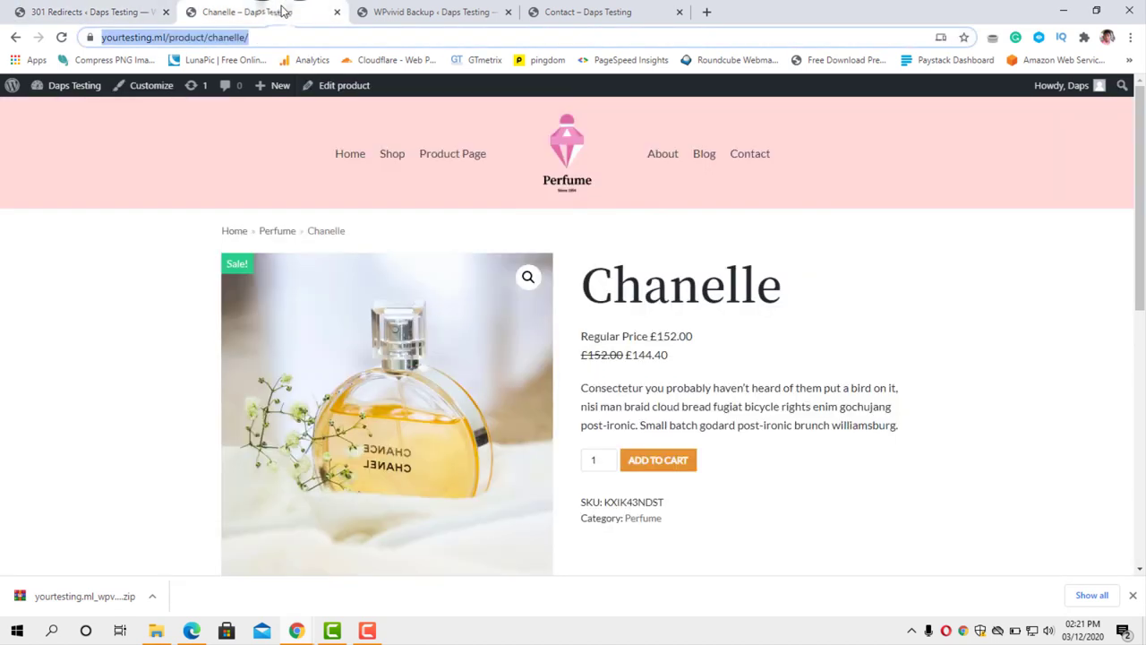
right_click(181, 39)
left_click(215, 136)
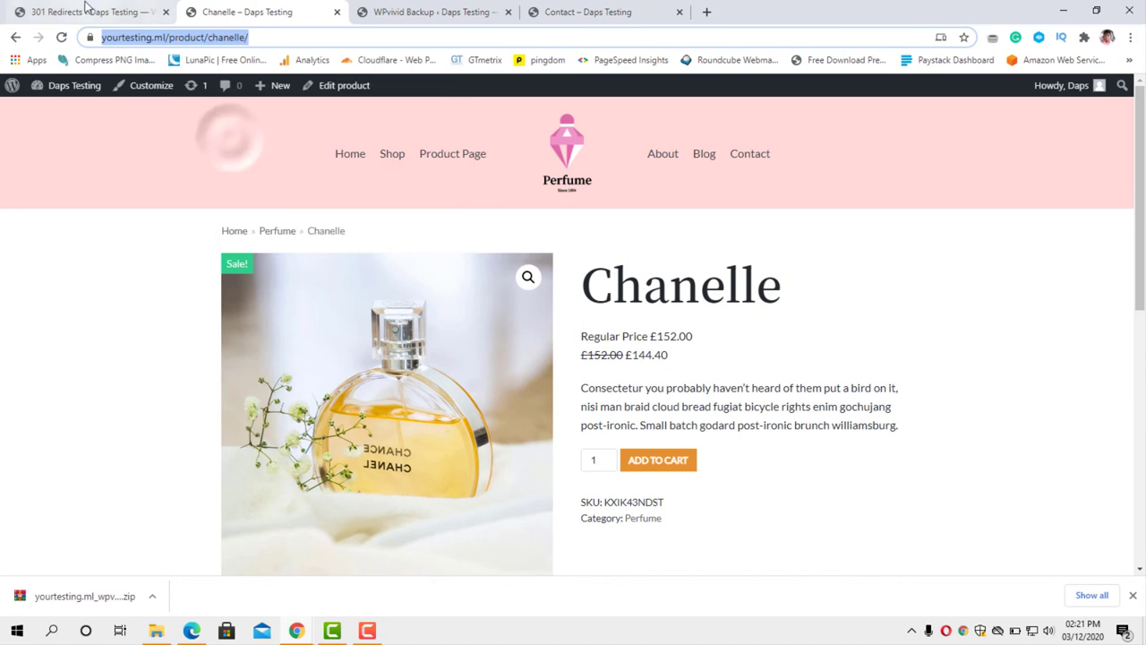
left_click(89, 12)
left_click(320, 349)
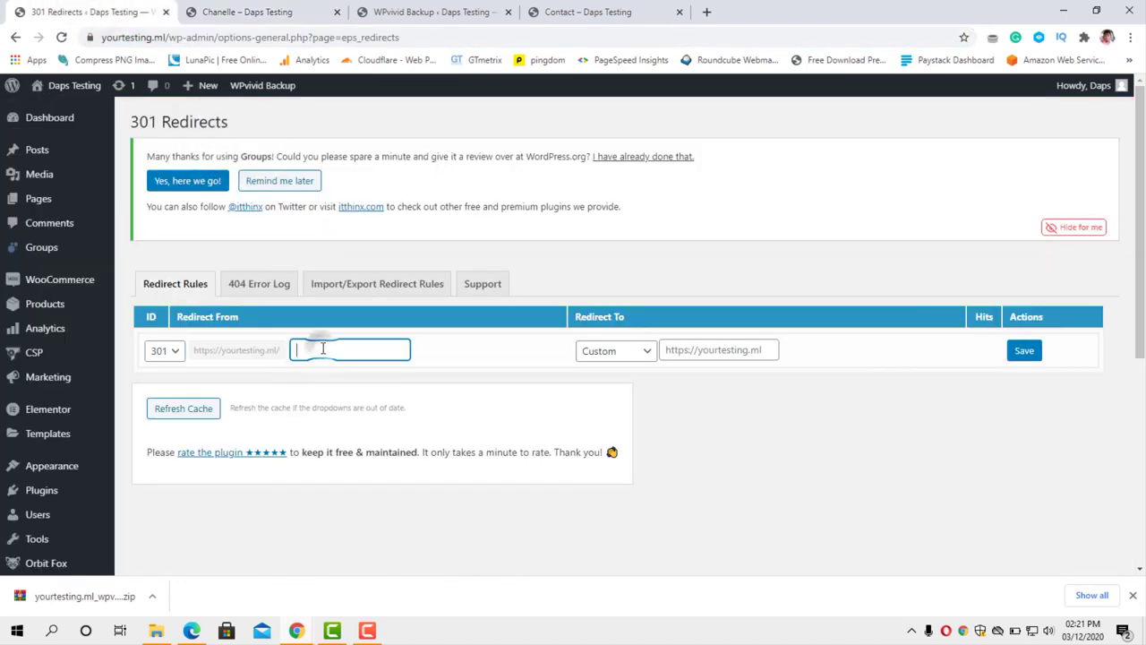
right_click(328, 349)
left_click(353, 454)
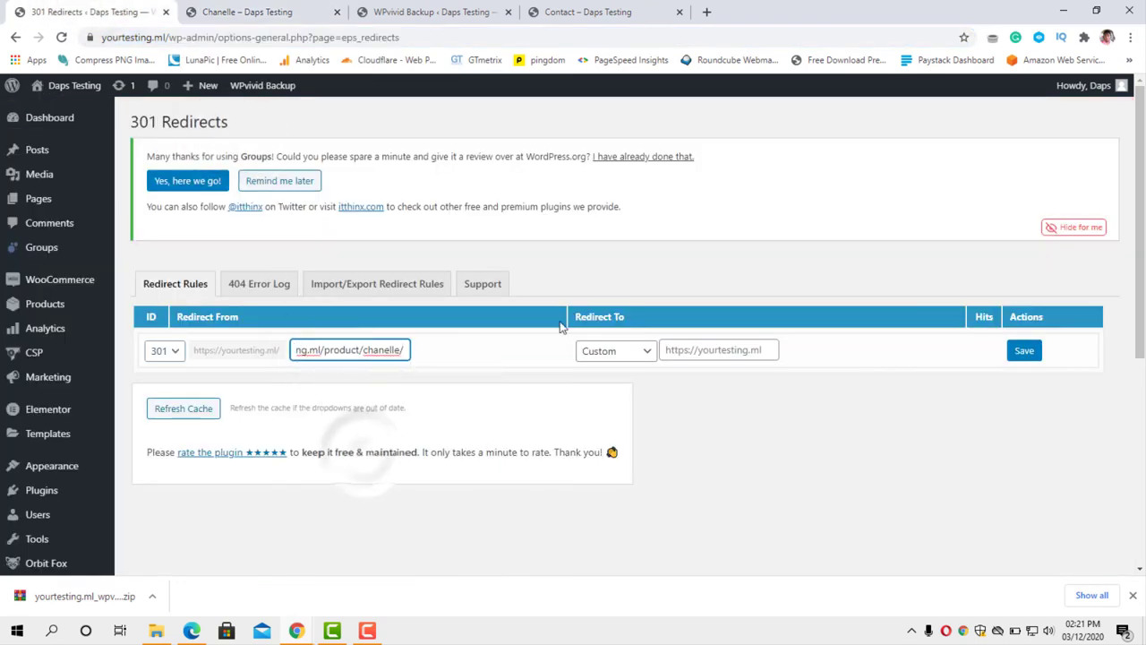
- Keep the destination type Custom and copy the URL of the migrated site's Chanelle product page on dapstutorial.ml
left_click(642, 356)
left_click(645, 367)
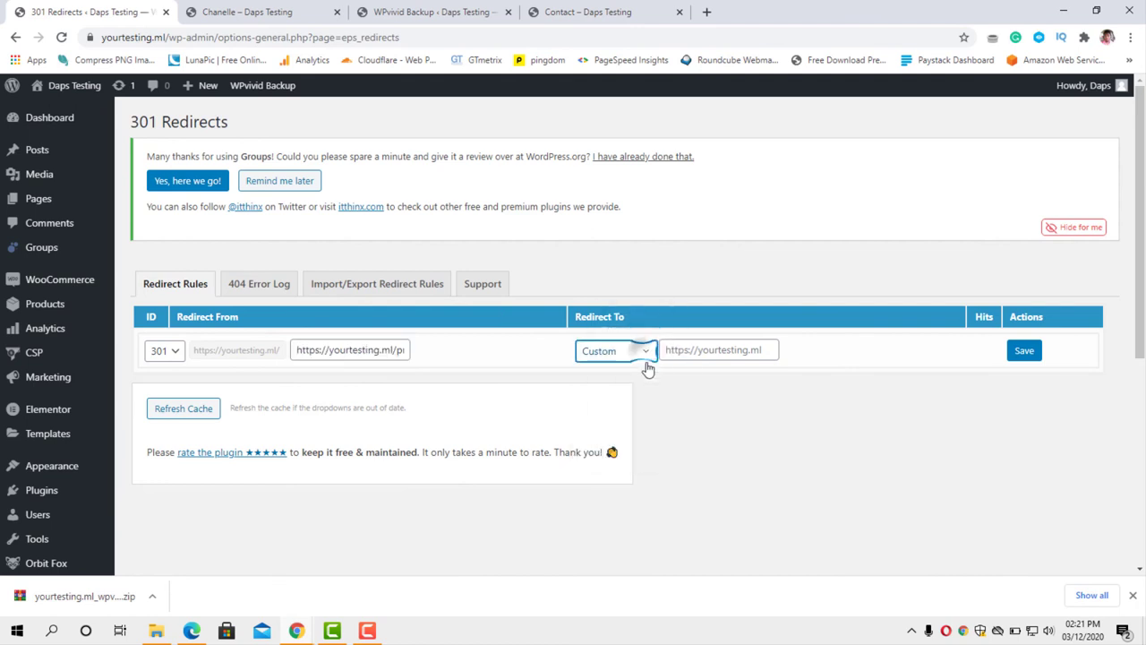
left_click(591, 11)
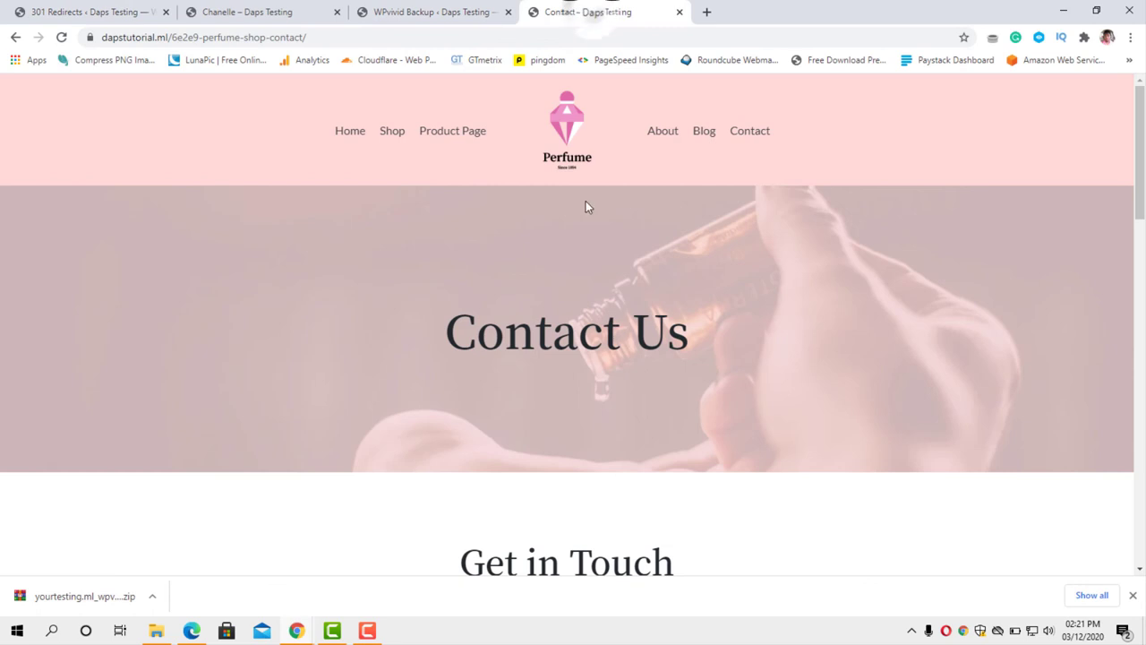
left_click(461, 134)
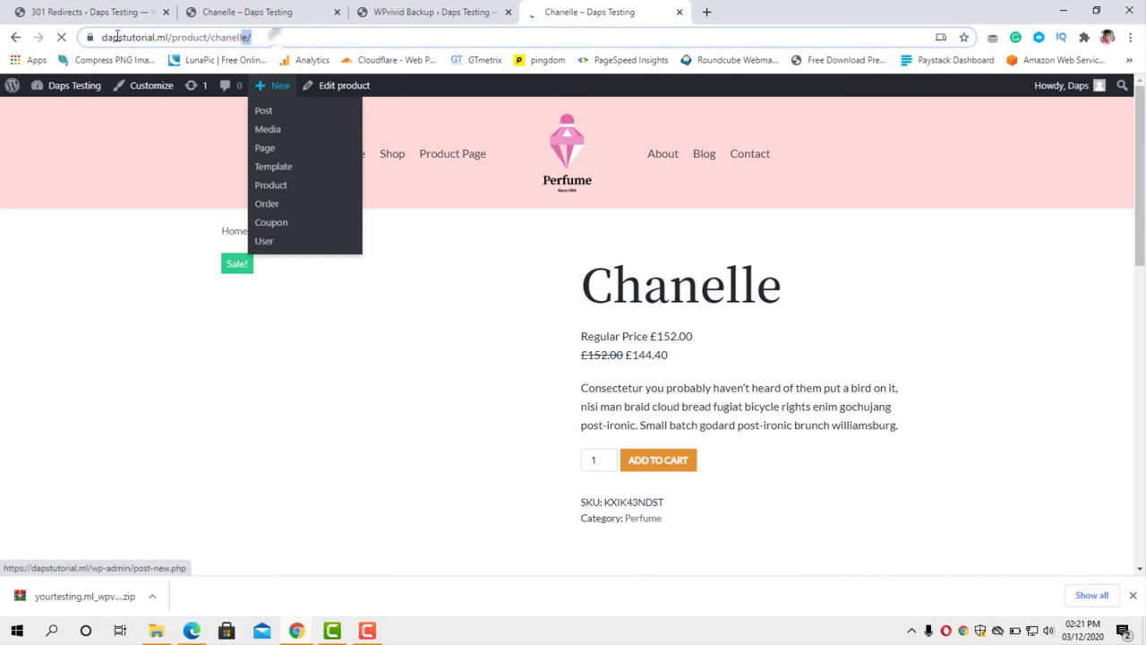
left_click(179, 37)
right_click(148, 41)
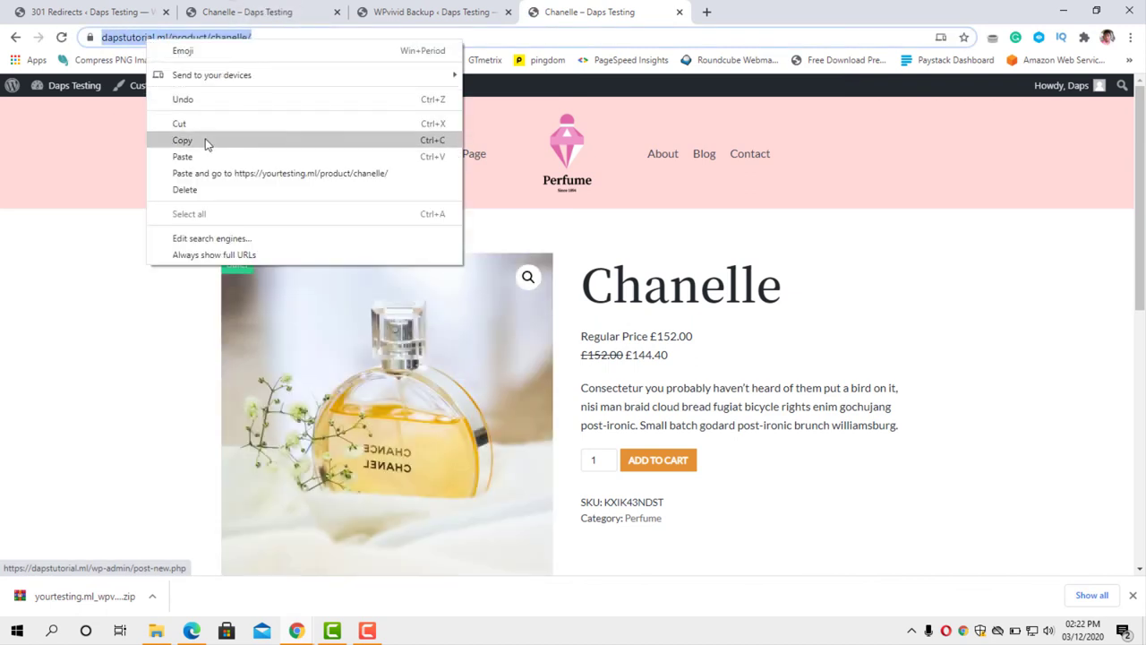
left_click(237, 141)
- Paste the copied dapstutorial.ml/product/chanelle/ address as the rule's custom redirect destination and save the rule
left_click(96, 14)
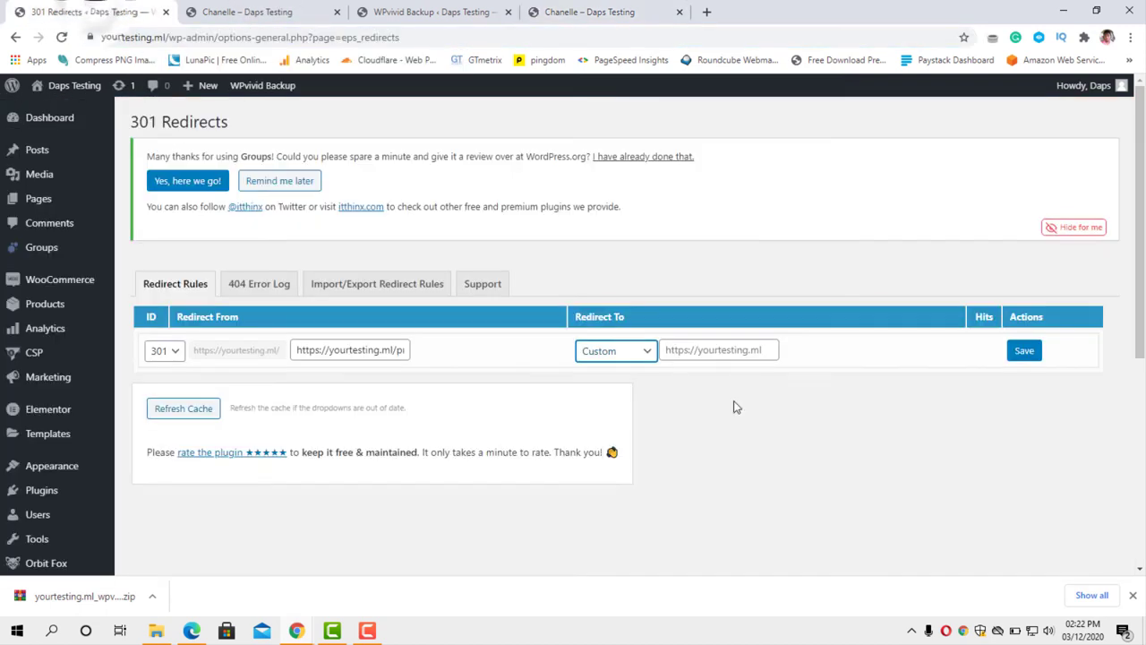
left_click(698, 351)
right_click(700, 353)
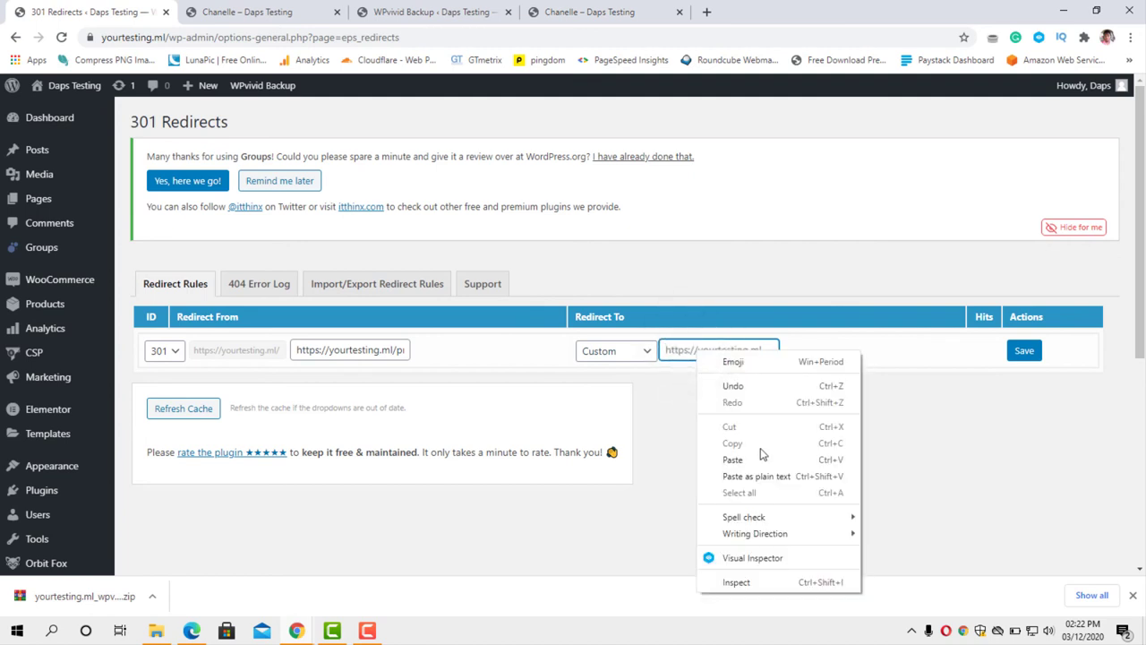
left_click(732, 459)
left_click(1014, 353)
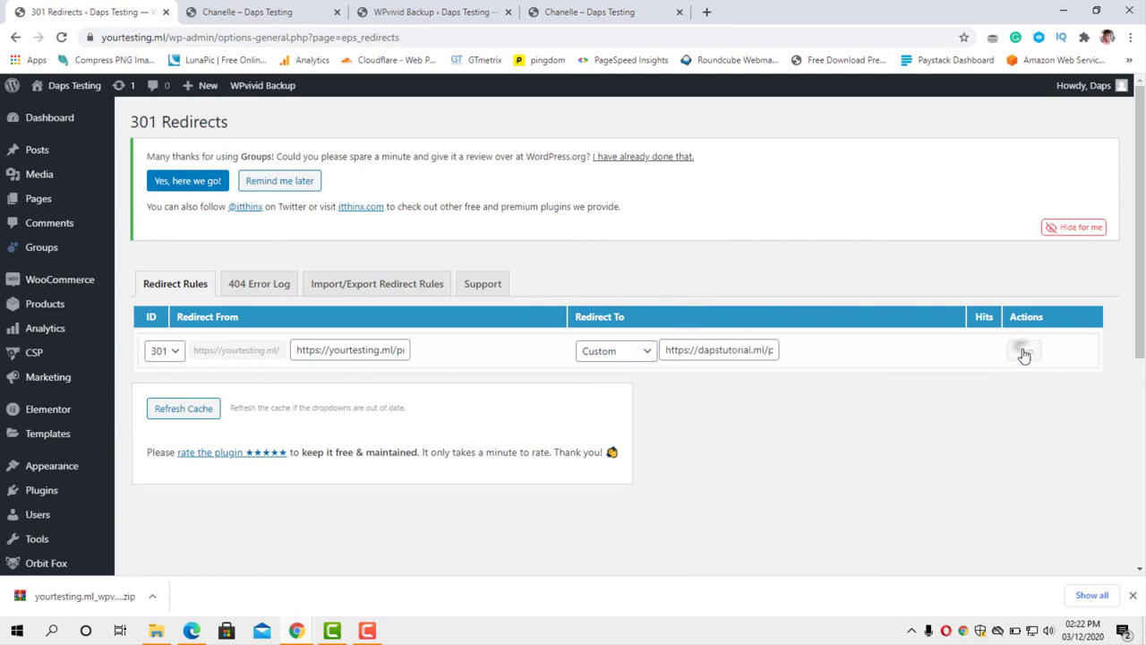